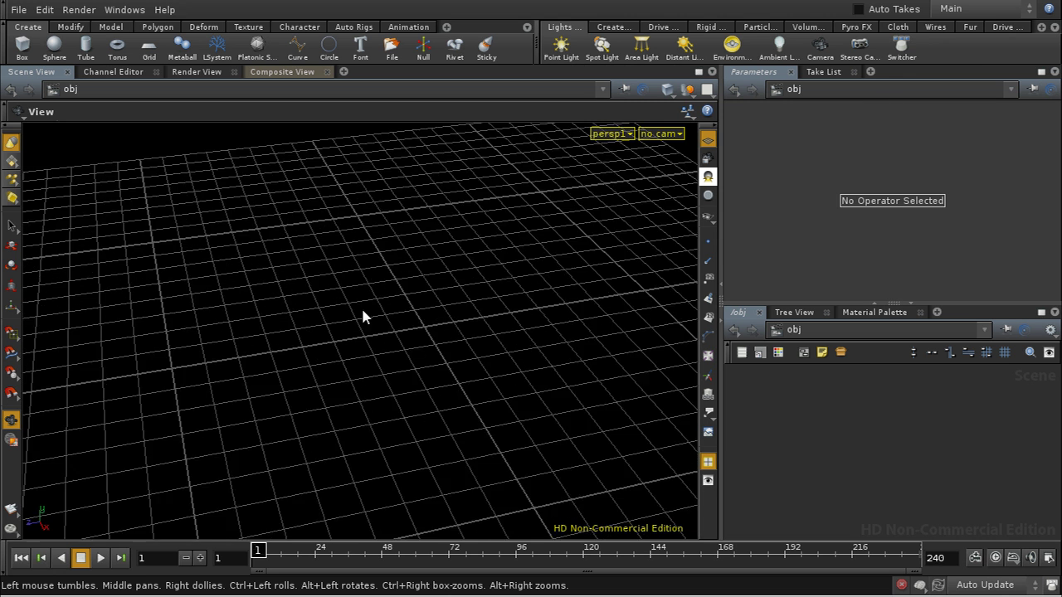
# - Create a Geometry object in the scene and name it brick_wall
pyautogui.moveTo(362, 316); pyautogui.dragTo(400, 368)
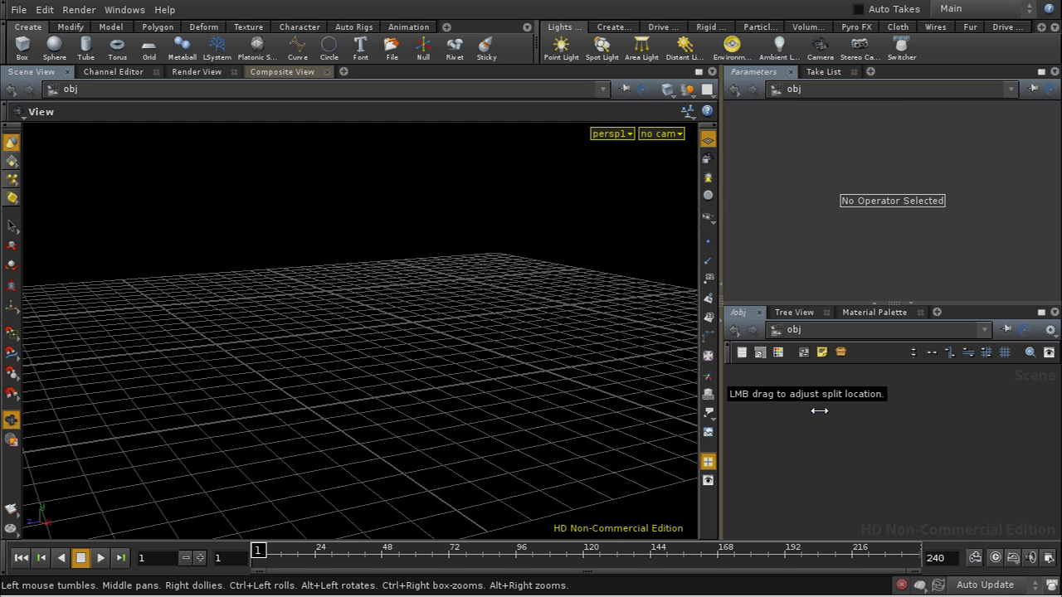
pyautogui.press('Tab')
pyautogui.write('geometry')
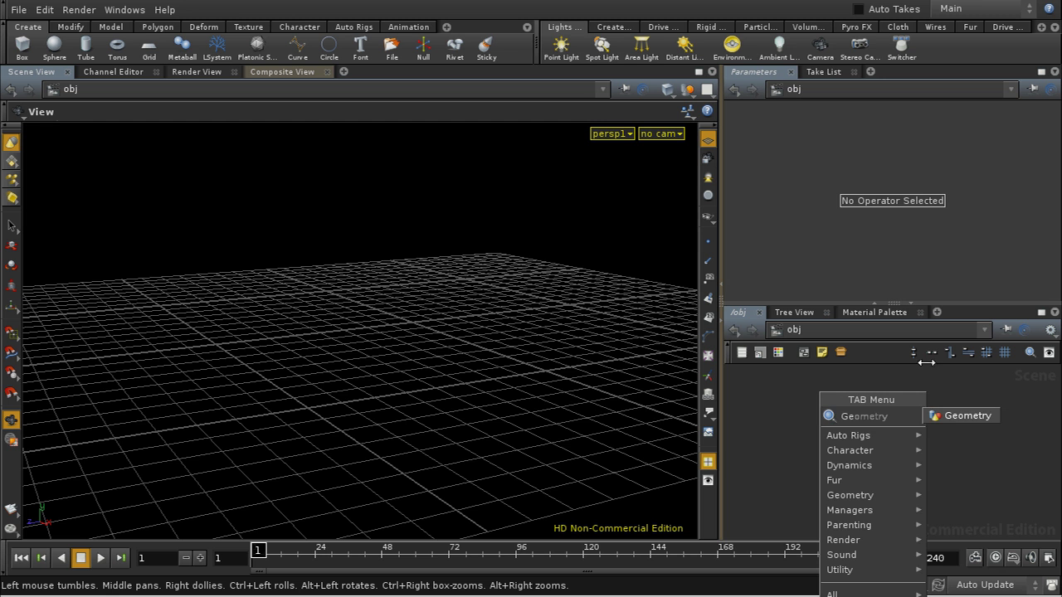
pyautogui.click(962, 415)
pyautogui.click(896, 432)
pyautogui.doubleClick(841, 105)
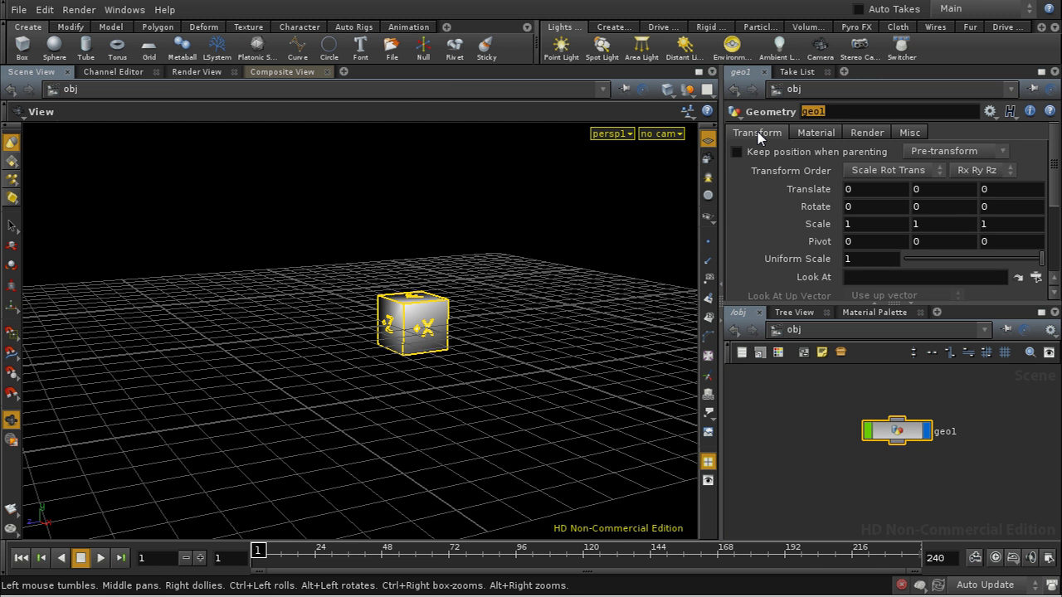
pyautogui.write('brick_wall')
pyautogui.press('Return')
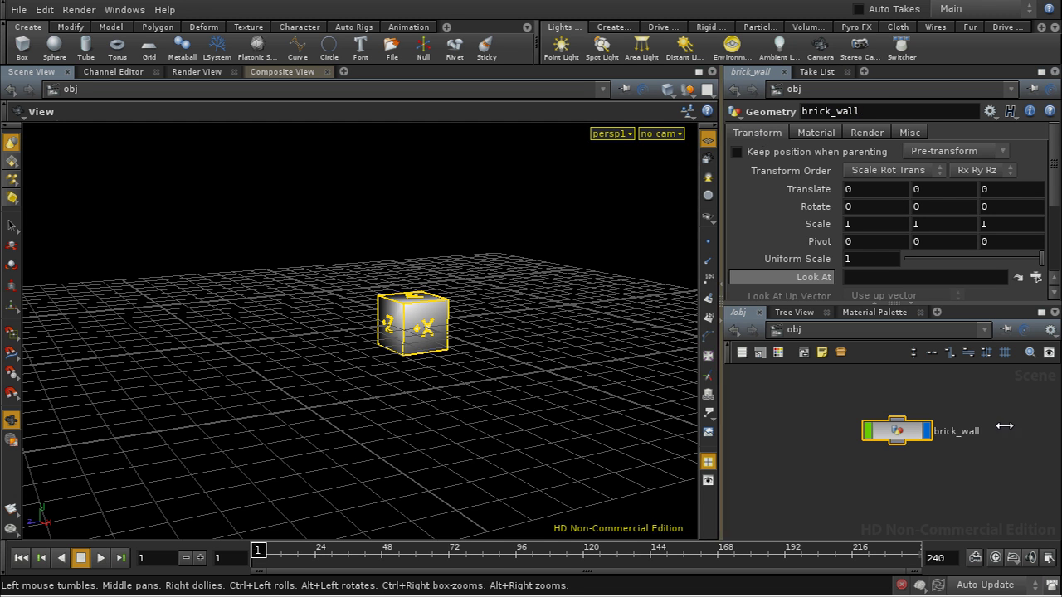
# - Inside brick_wall, delete the default file node and add a Box node in its place
pyautogui.doubleClick(910, 433)
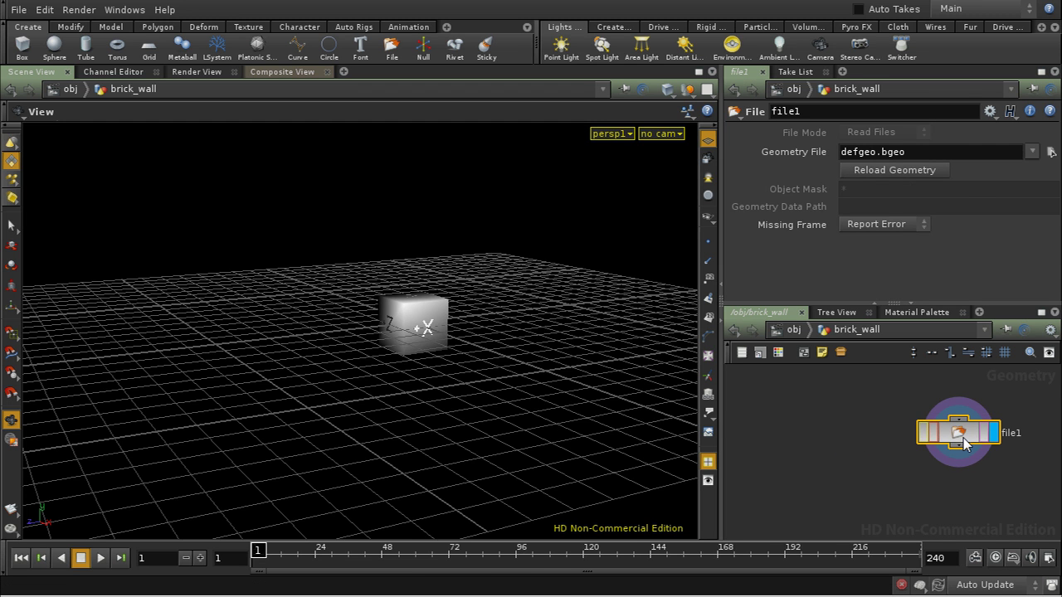
pyautogui.press('Delete')
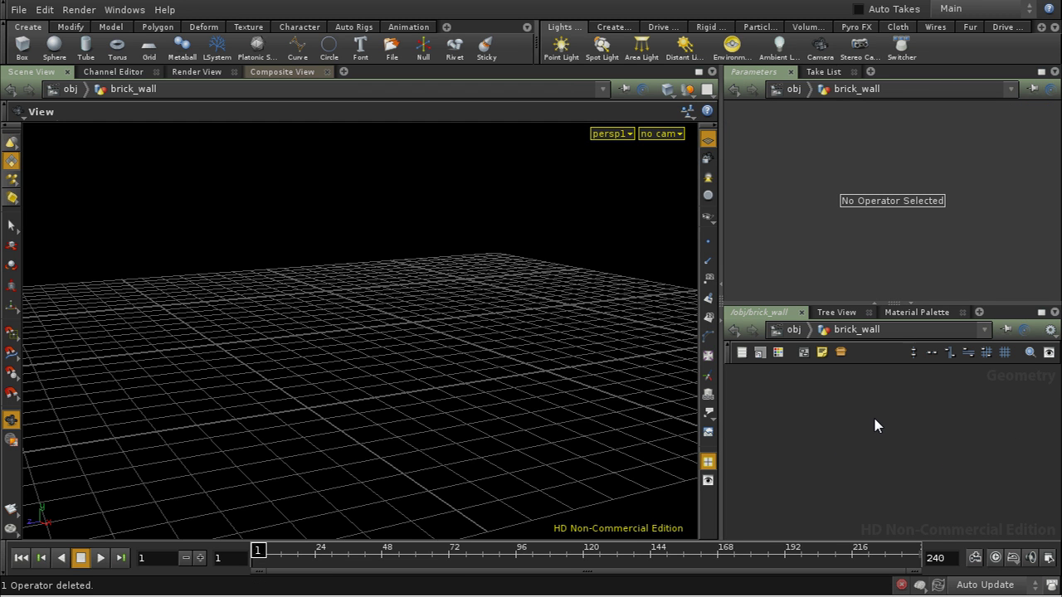
pyautogui.press('Tab')
pyautogui.write('bo')
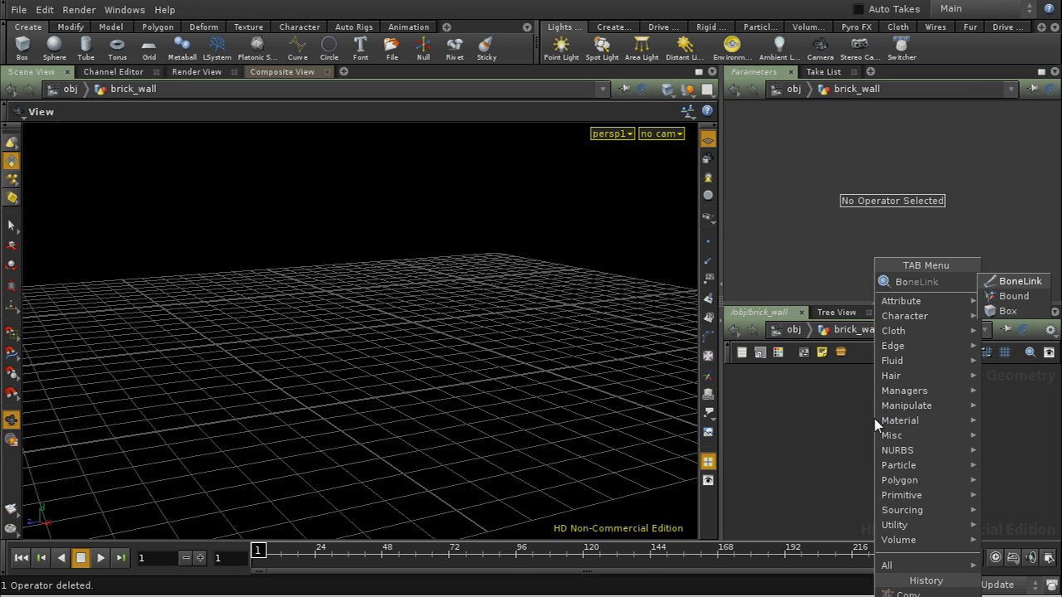
pyautogui.click(1006, 311)
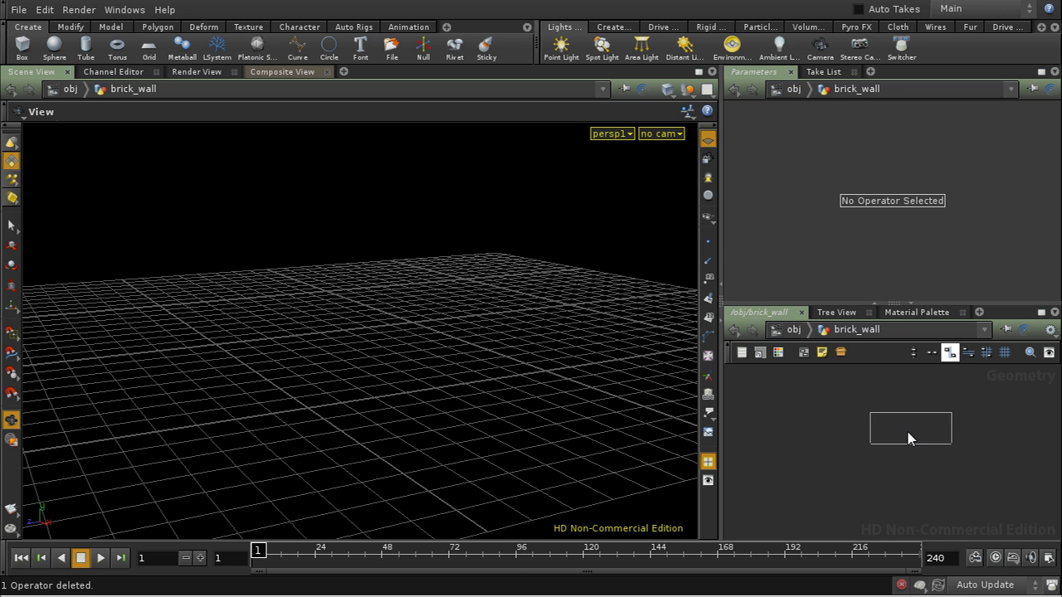
pyautogui.click(907, 439)
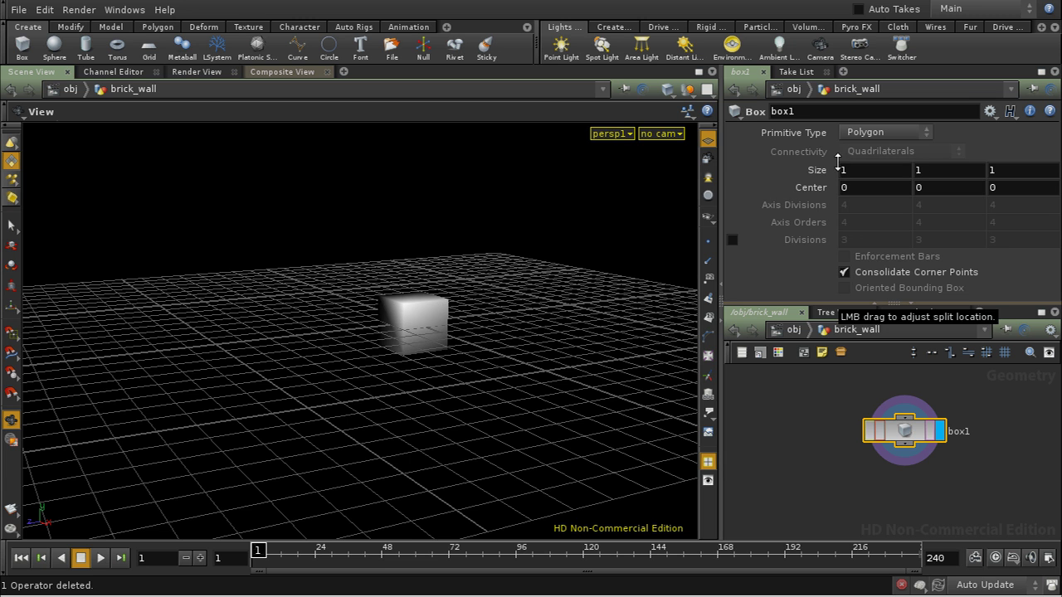
# - Rename the box node to brick and set its X and Y size to .5 each
pyautogui.doubleClick(809, 112)
pyautogui.write('b')
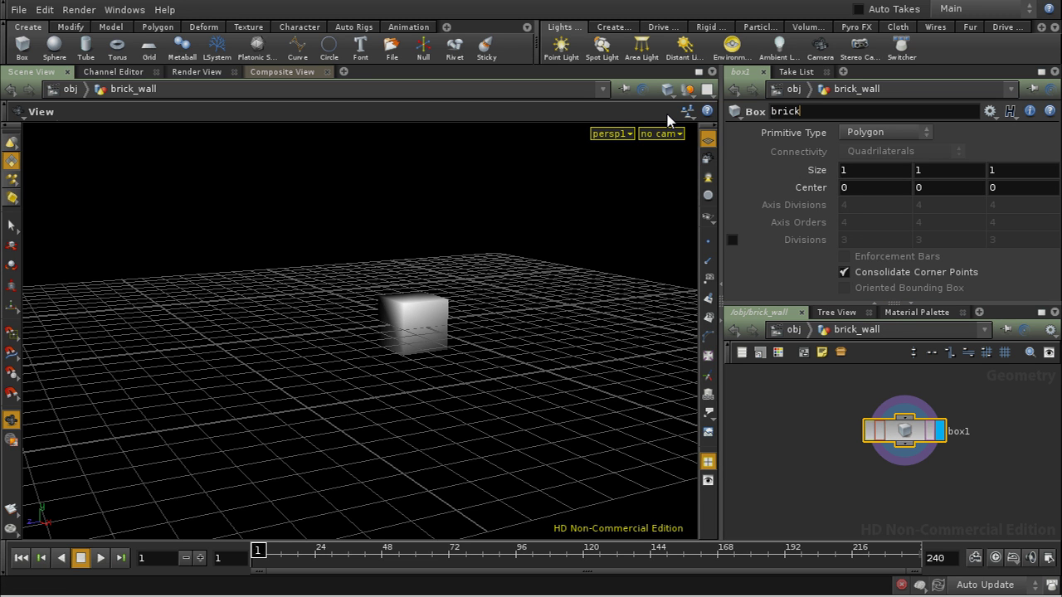
pyautogui.write('rick')
pyautogui.press('Return')
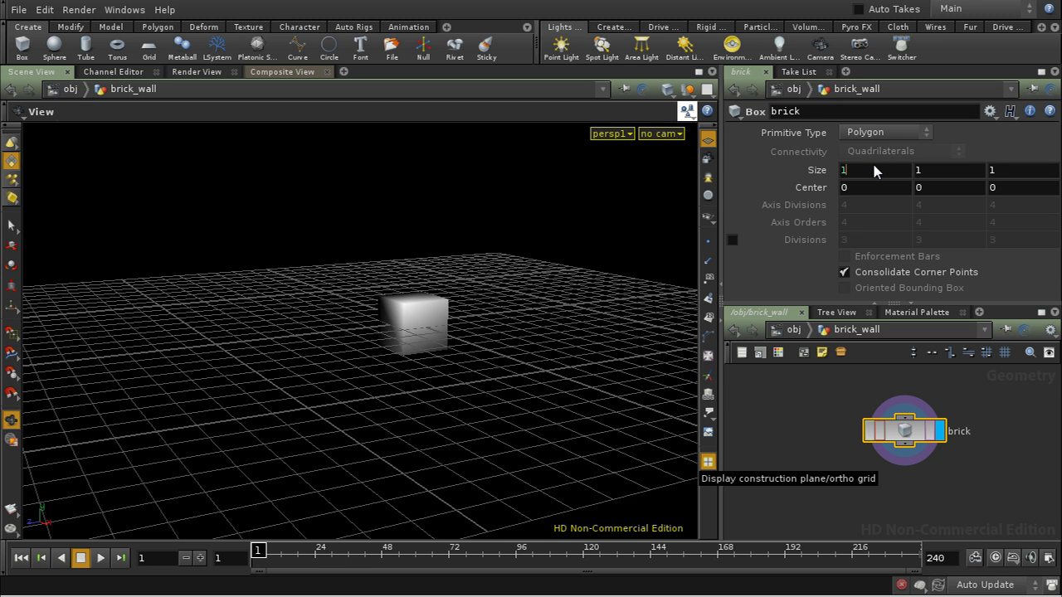
pyautogui.click(873, 169)
pyautogui.write('.5')
pyautogui.press('Tab')
pyautogui.write('.5')
pyautogui.press('Return')
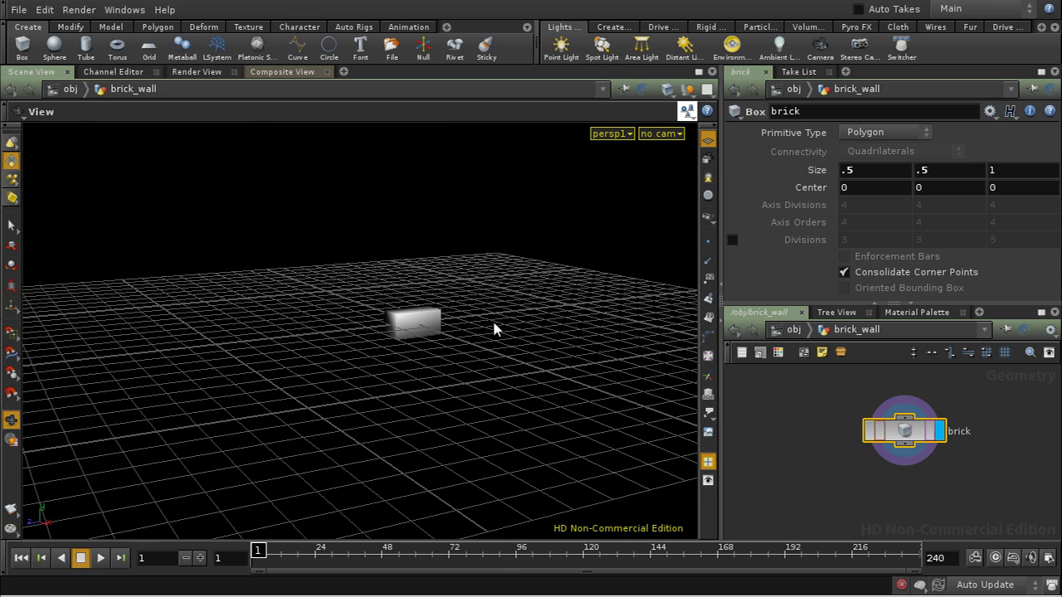
# - Make a reference copy of the brick node and place it beside the original
pyautogui.moveTo(486, 319); pyautogui.dragTo(514, 357)
pyautogui.moveTo(912, 432); pyautogui.dragTo(821, 435)
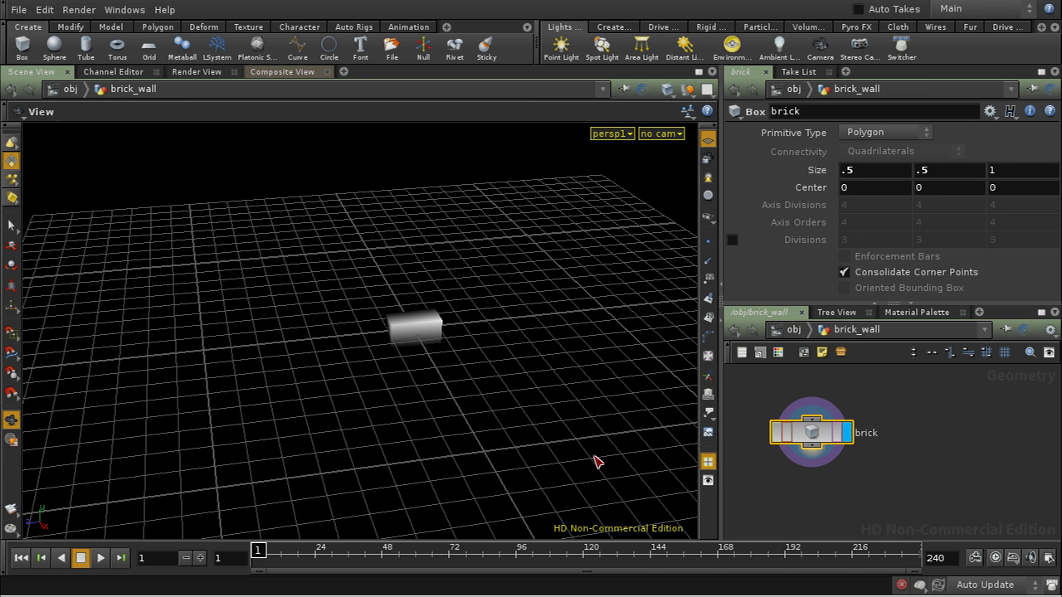
pyautogui.moveTo(911, 480); pyautogui.dragTo(894, 458, button='middle')
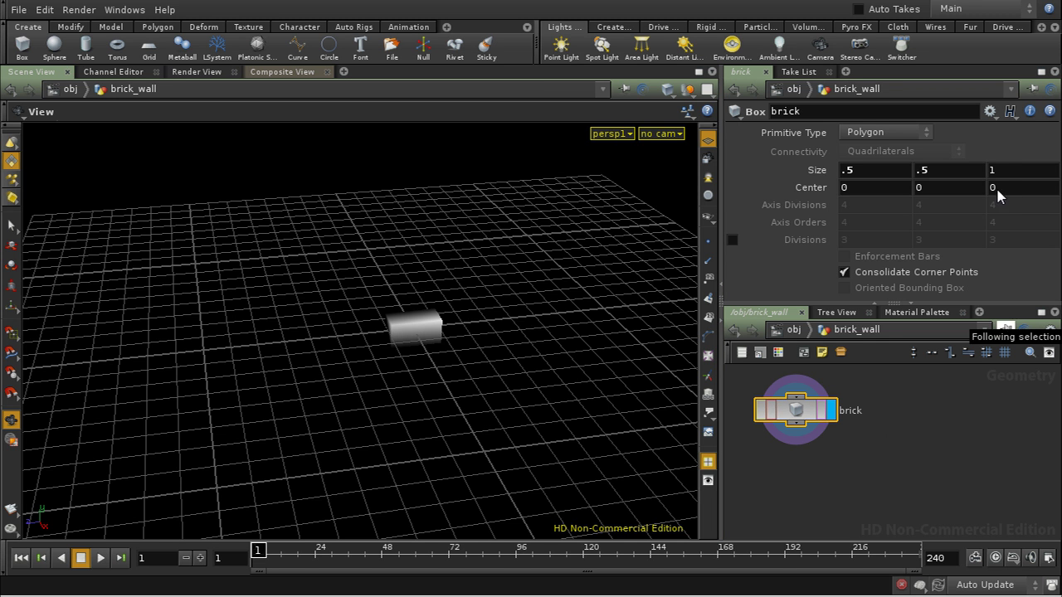
pyautogui.rightClick(793, 410)
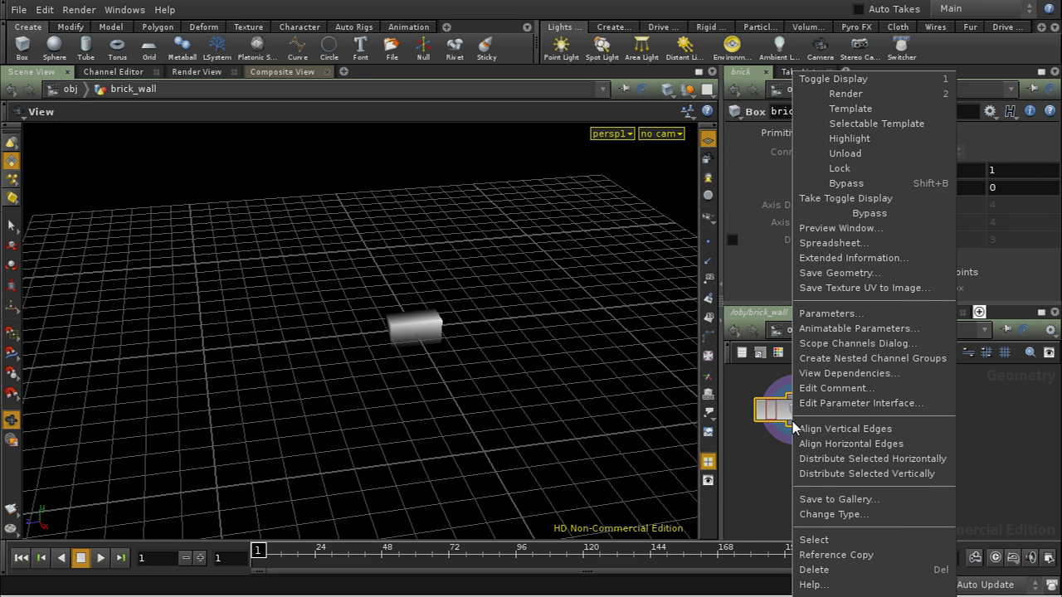
pyautogui.click(834, 555)
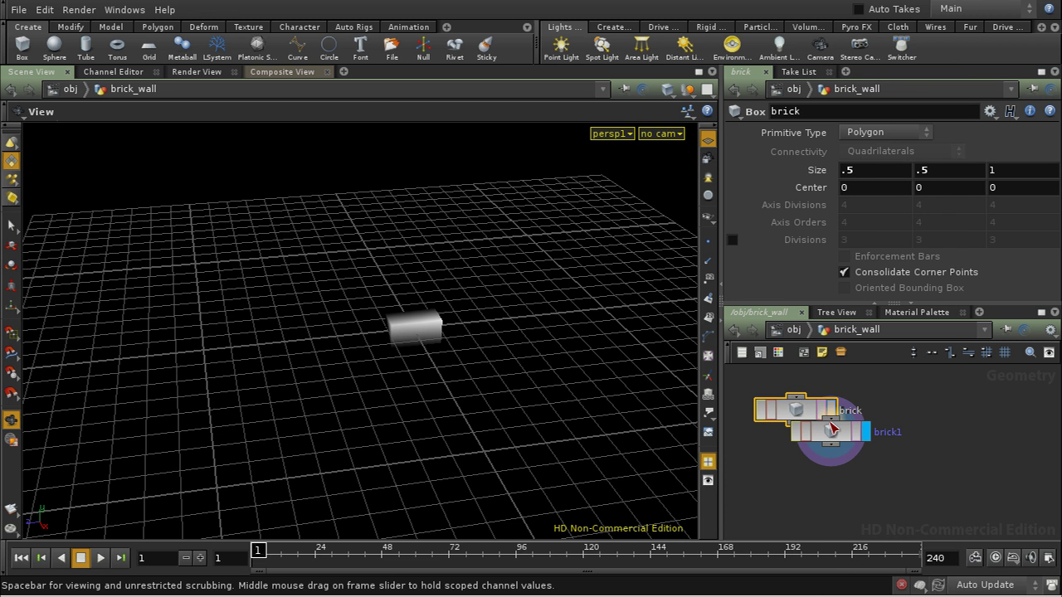
pyautogui.click(927, 410)
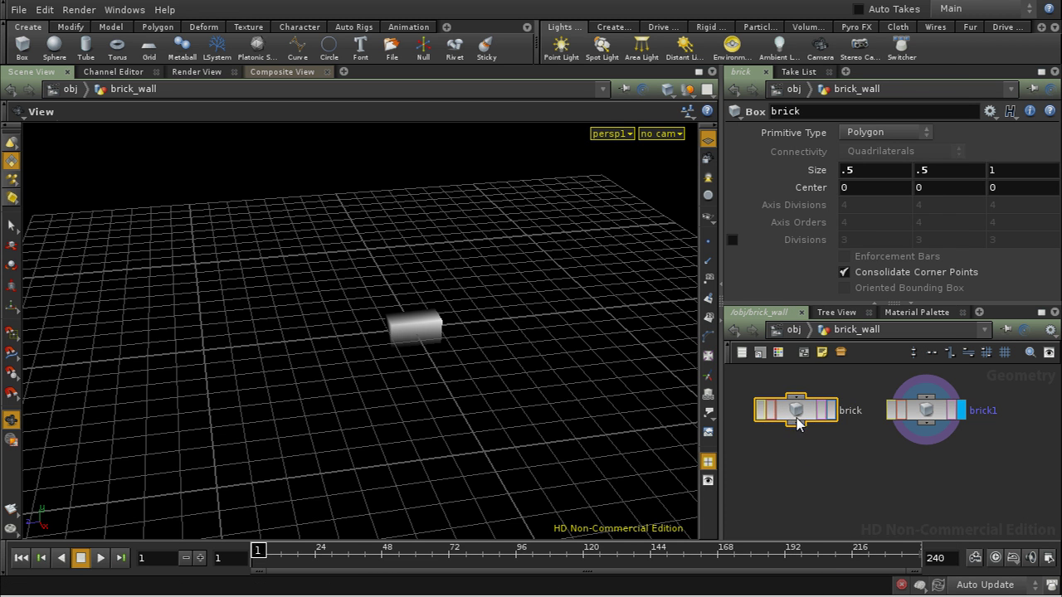
# - Examine the channel reference expressions that link the copied box's Size values to the original brick
pyautogui.click(928, 415)
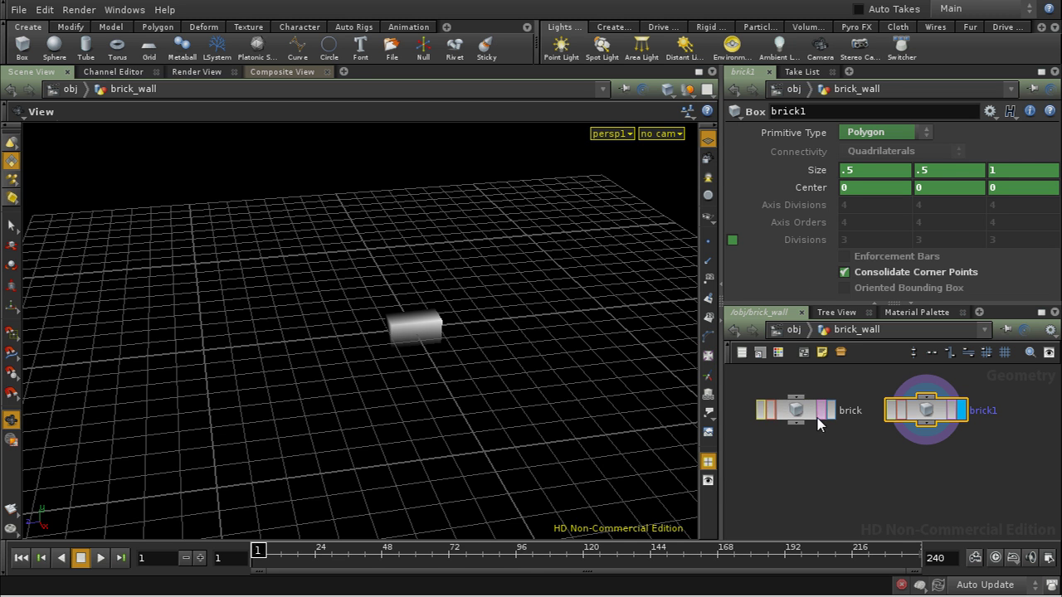
pyautogui.rightClick(809, 172)
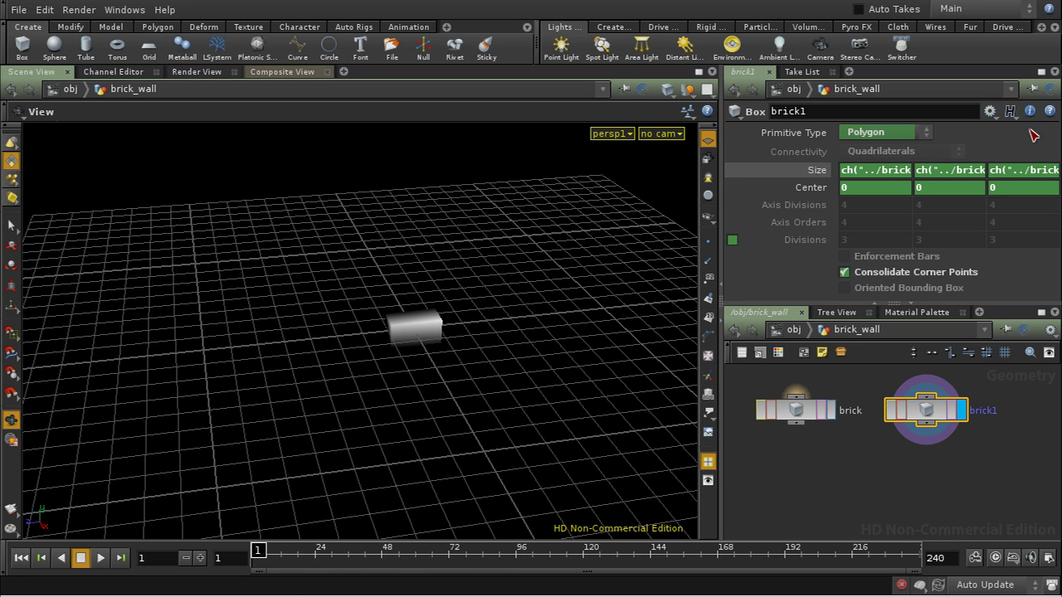
pyautogui.click(1042, 71)
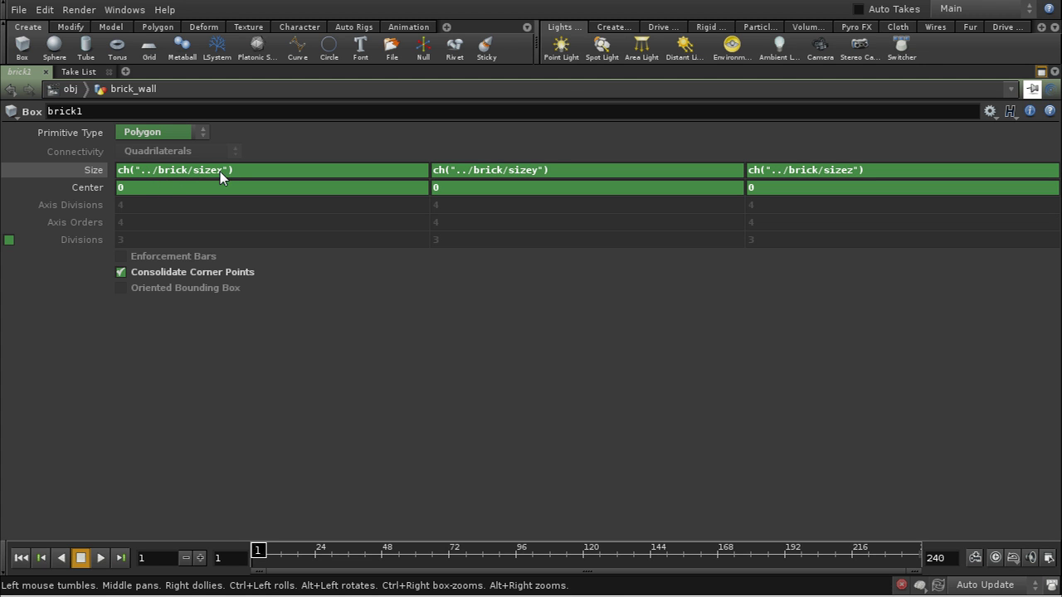
pyautogui.click(1041, 72)
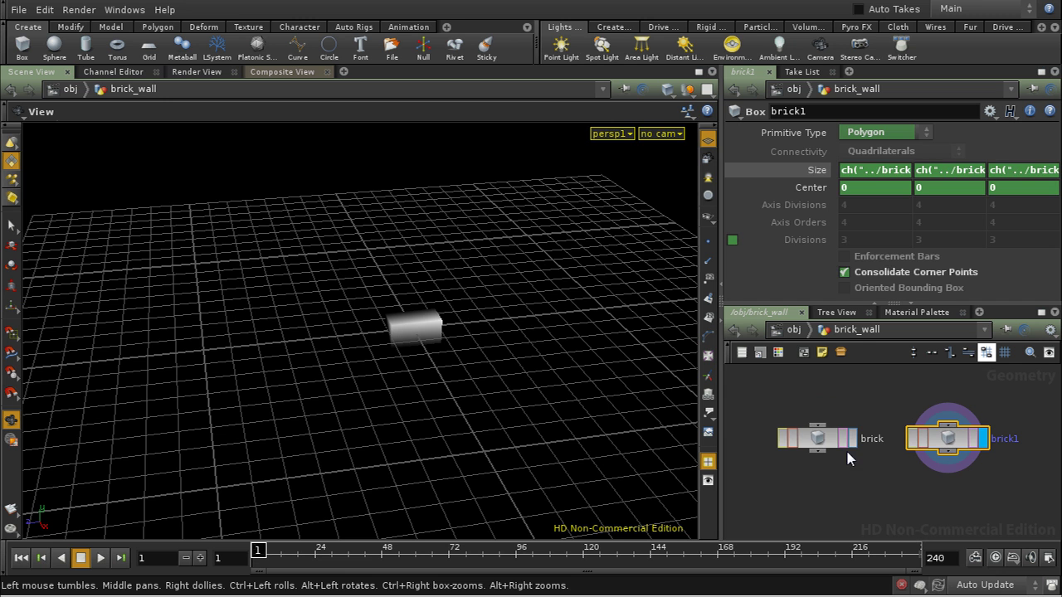
pyautogui.click(822, 442)
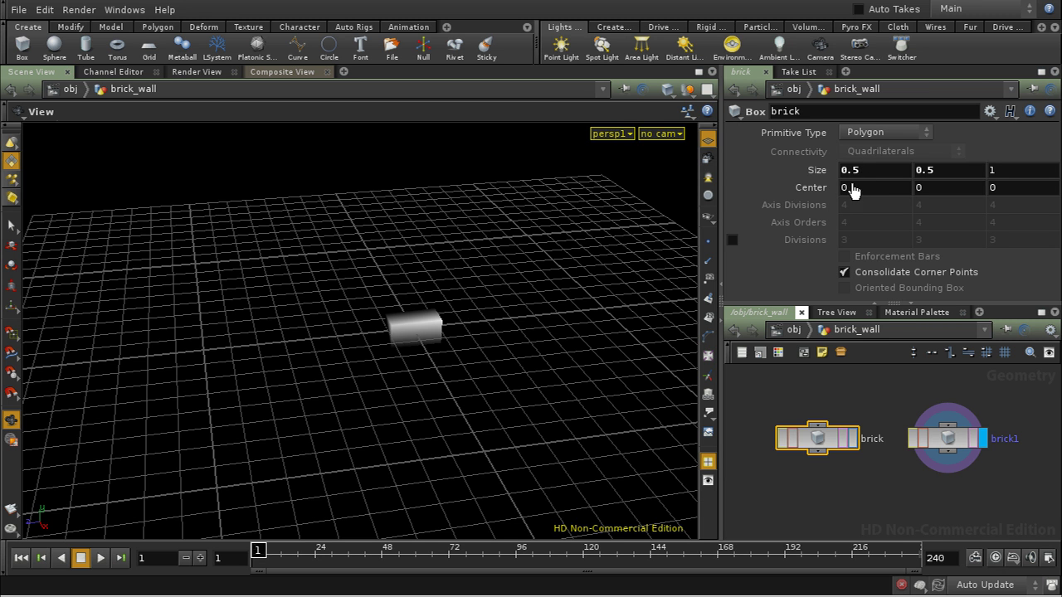
# - Halve the copied brick's Z size by adding a multiplication to its ch("../brick/sizez") expression
pyautogui.click(958, 443)
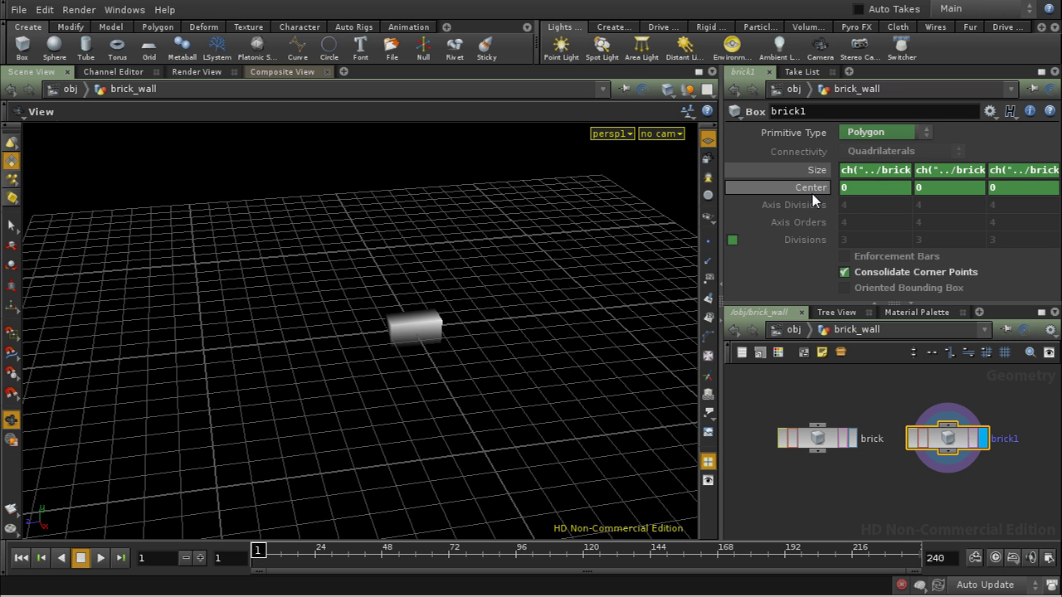
pyautogui.click(1009, 171)
pyautogui.press('Return')
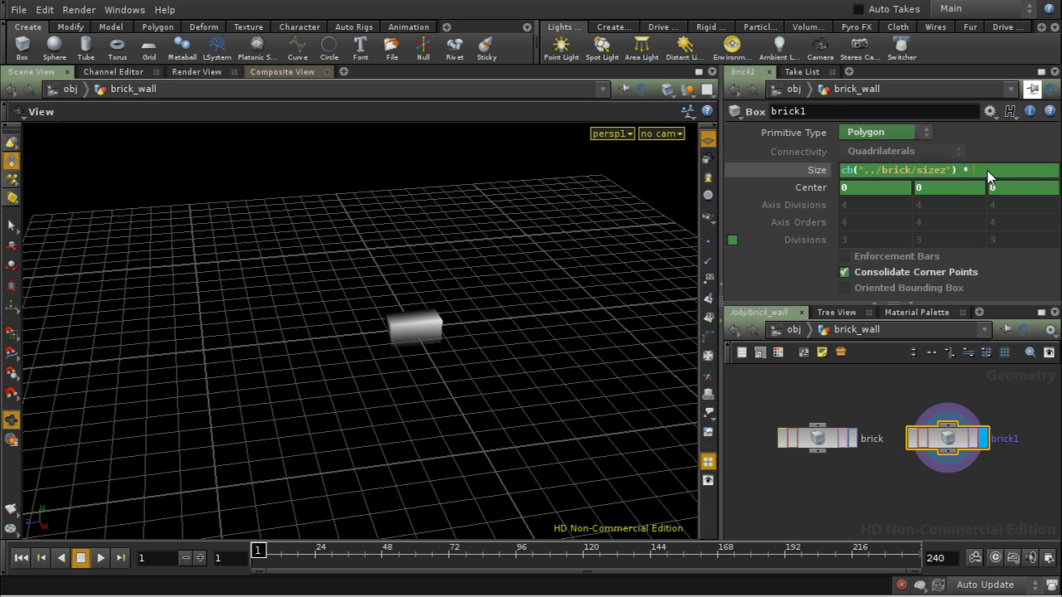
pyautogui.press('Return')
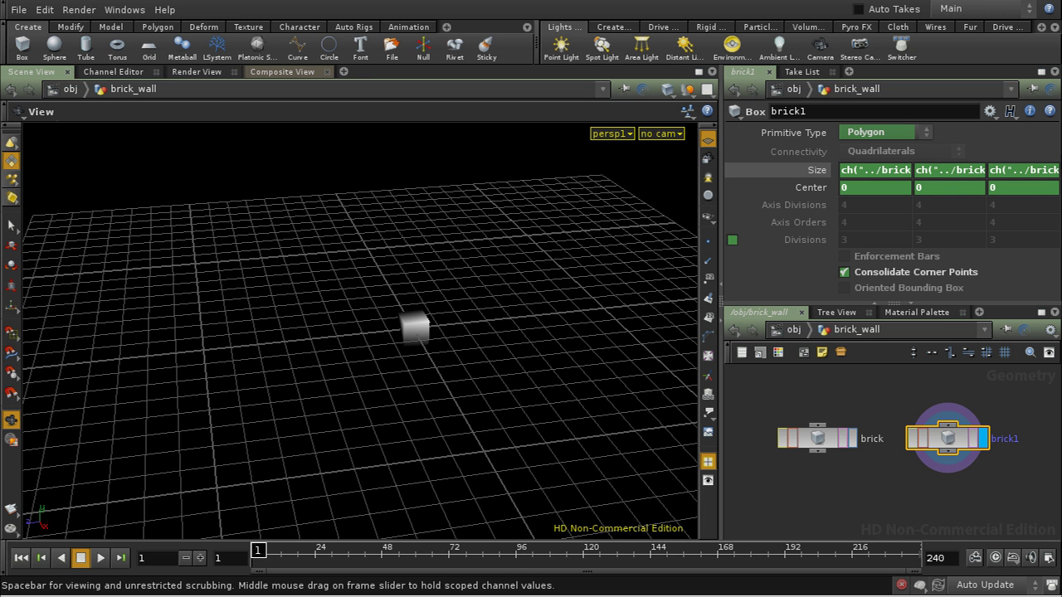
# - Try varying the original brick's Z size to test the link to its copy
pyautogui.click(820, 444)
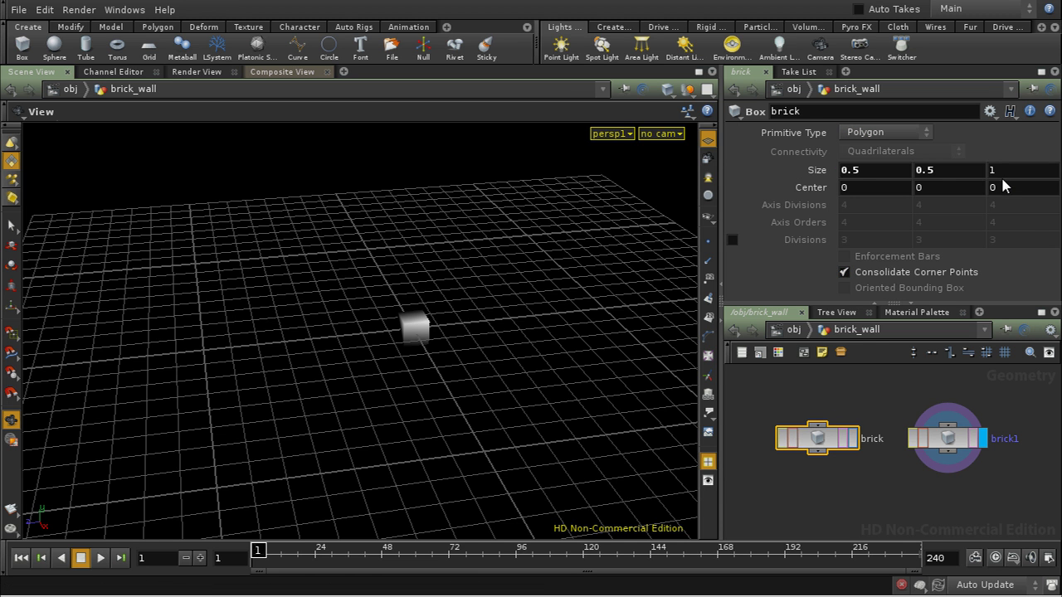
pyautogui.moveTo(1016, 170); pyautogui.dragTo(1033, 141, button='middle')
# - Rename the reference copy brick1 to half_brick
pyautogui.click(948, 441)
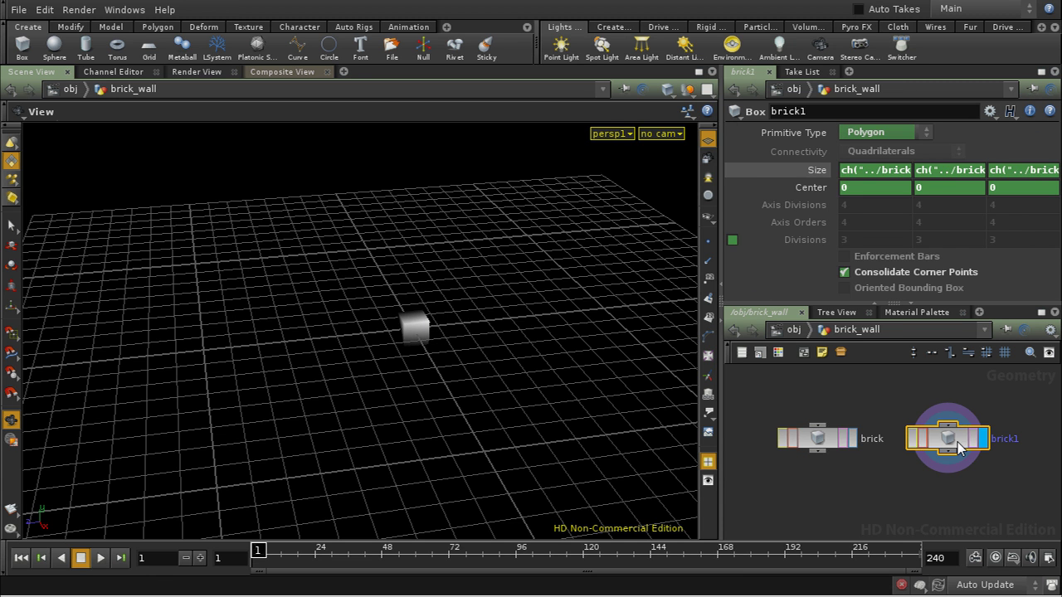
pyautogui.click(851, 113)
pyautogui.press('BackSpace')
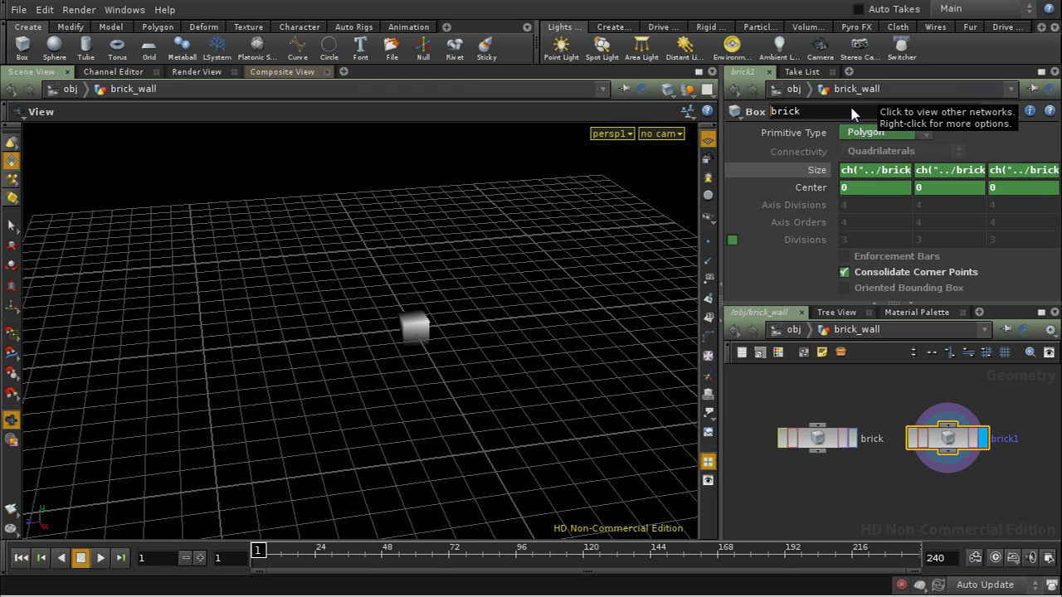
pyautogui.press('Home')
pyautogui.write('half_')
pyautogui.press('Return')
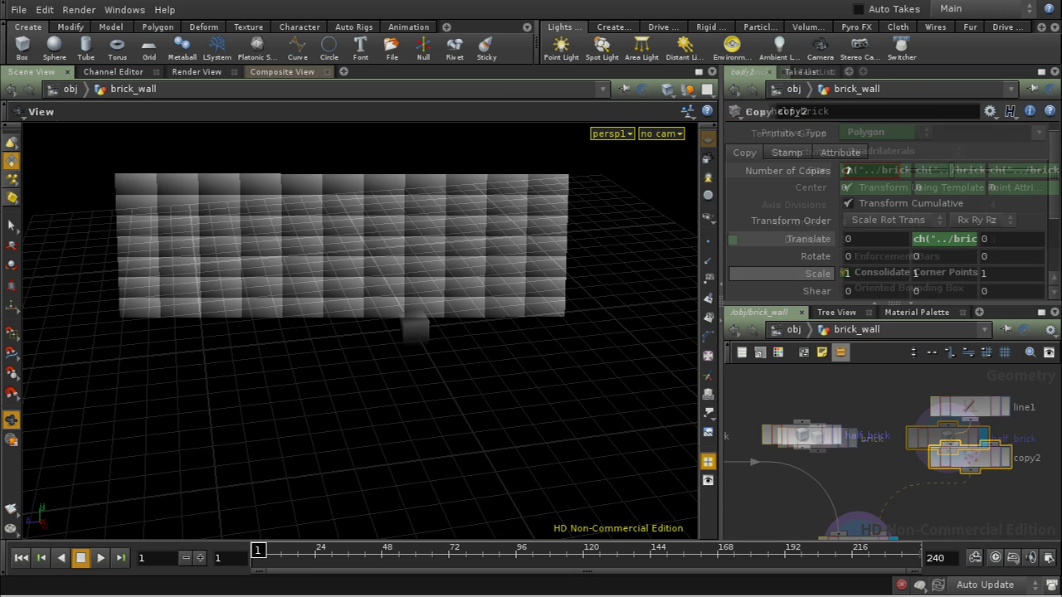
# - Clear the leftover copy and line nodes from the network and add a new Line node beside half_brick
pyautogui.press('Delete')
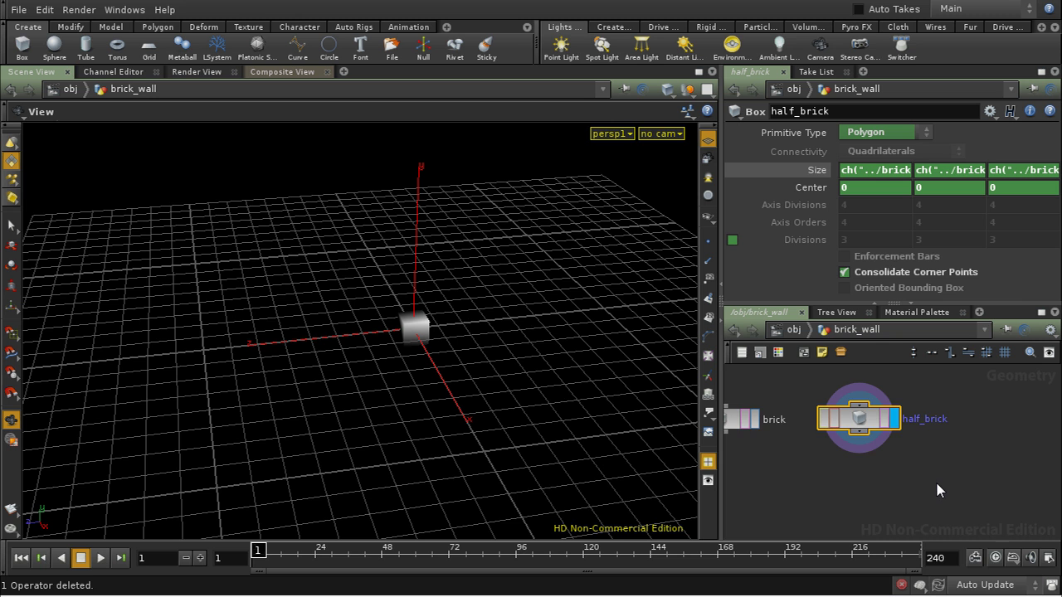
pyautogui.moveTo(938, 483); pyautogui.dragTo(834, 492, button='middle')
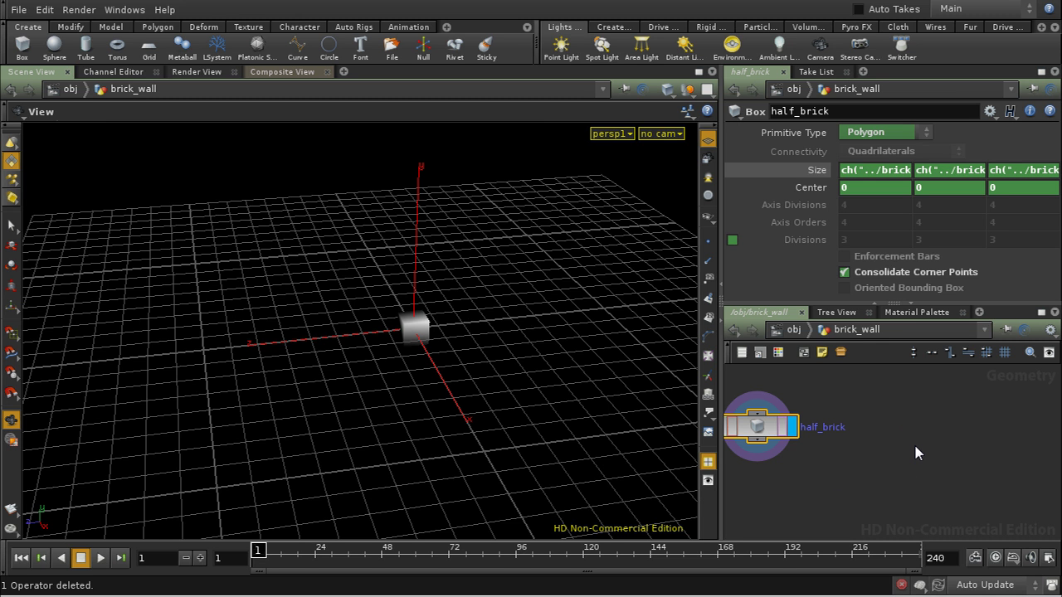
pyautogui.press('Tab')
pyautogui.write('Line')
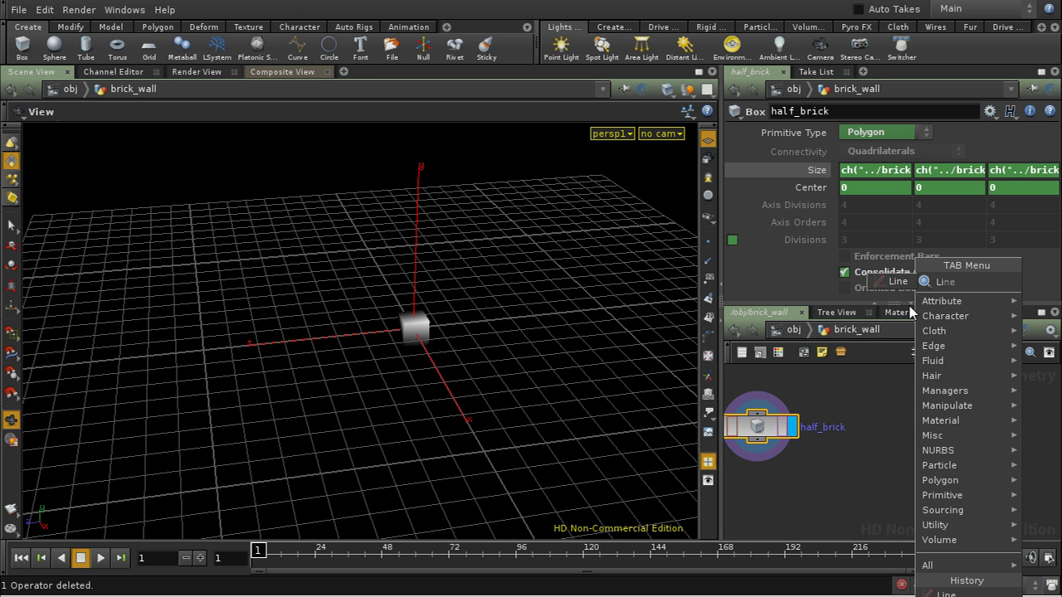
pyautogui.press('Return')
pyautogui.click(930, 433)
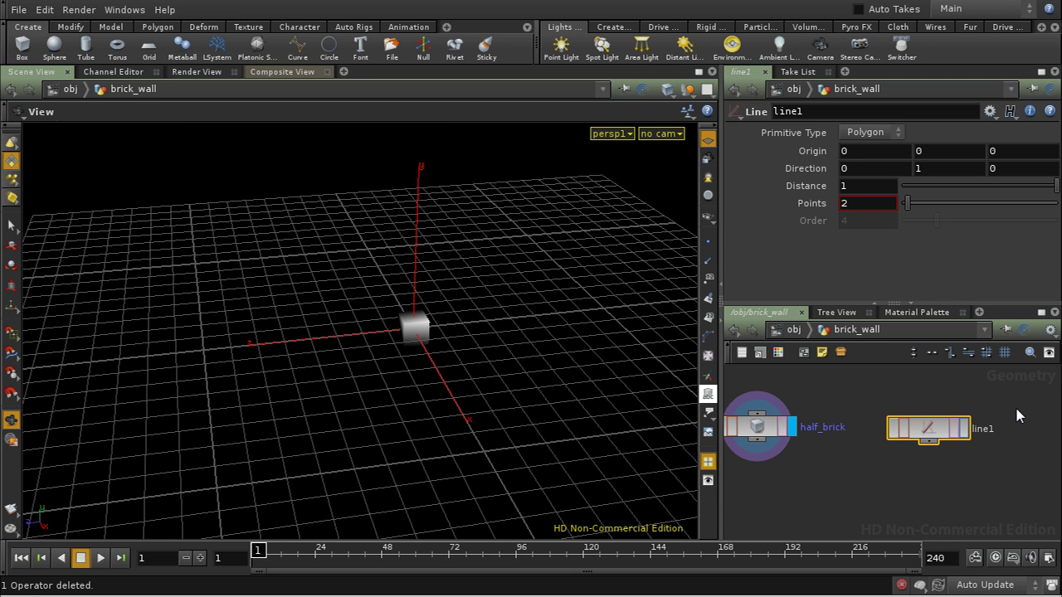
# - Display the new line node's geometry in the viewport and hide the reference grid
pyautogui.click(964, 431)
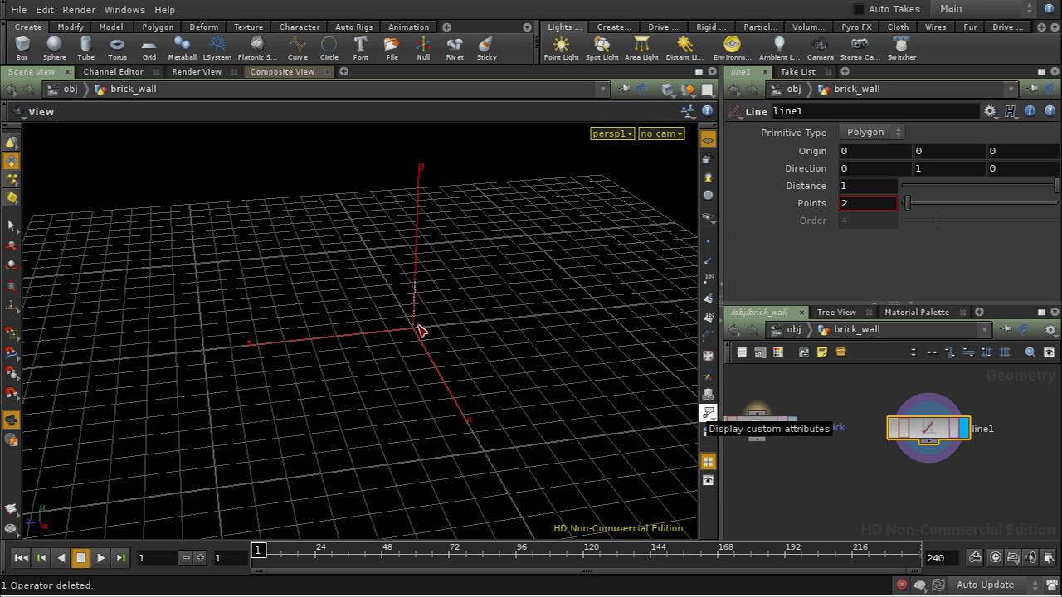
pyautogui.click(707, 139)
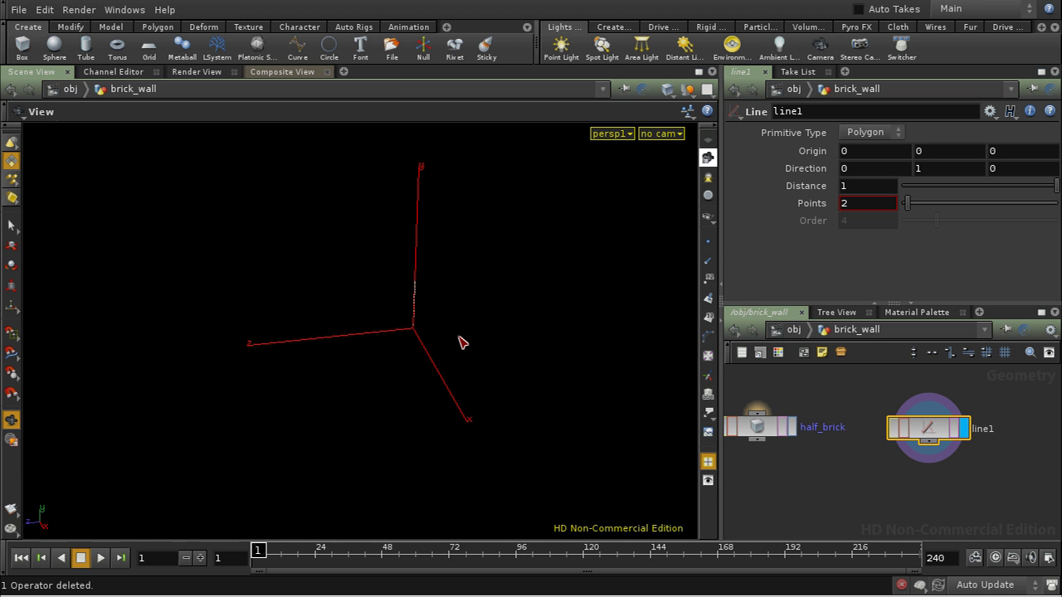
# - Hide the origin gnomon in the viewport through the display options
pyautogui.press('d')
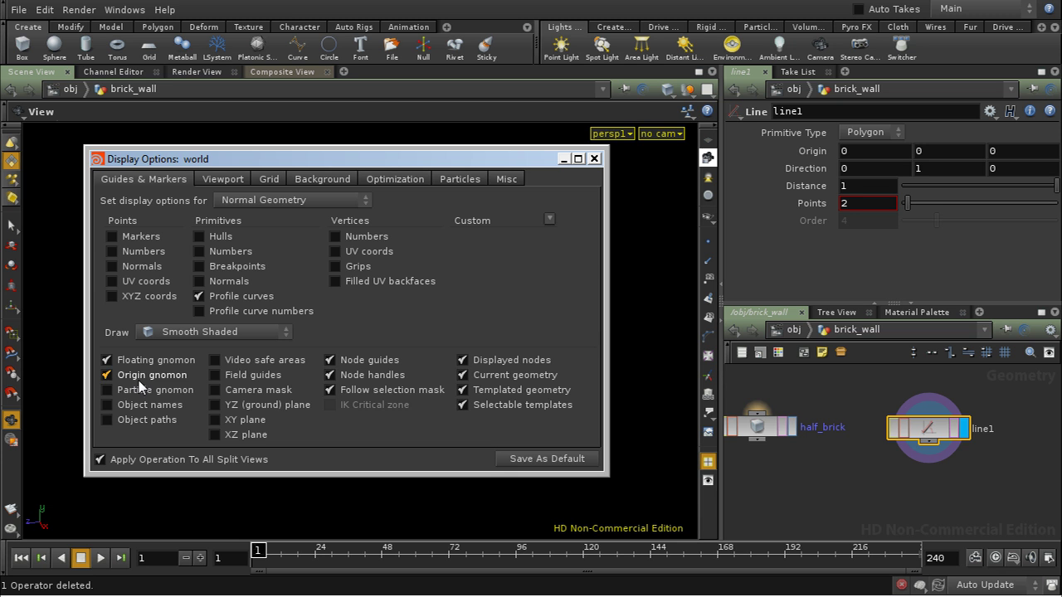
pyautogui.click(111, 375)
pyautogui.click(595, 158)
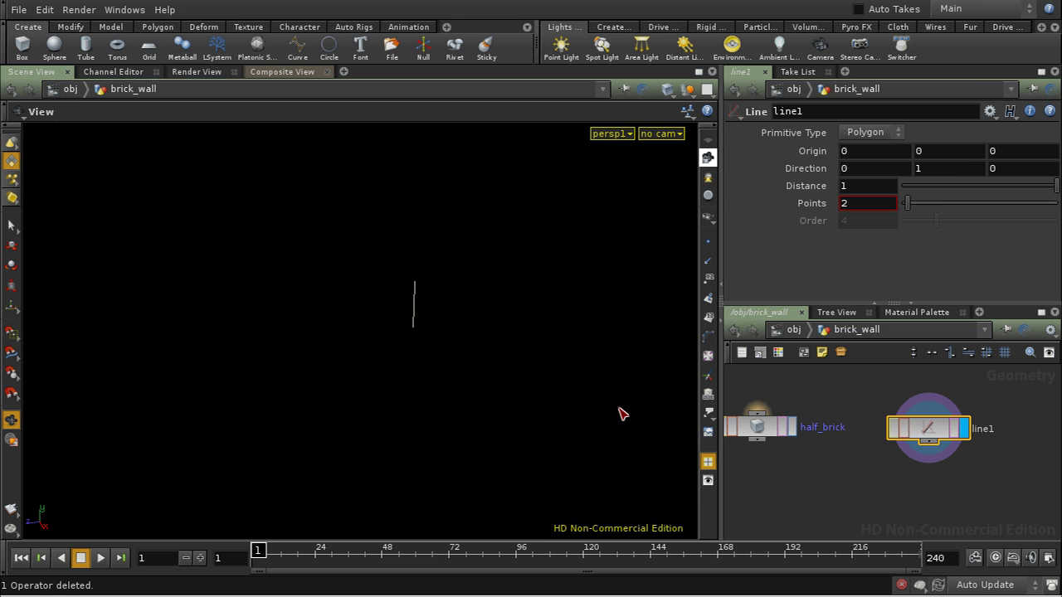
pyautogui.click(928, 438)
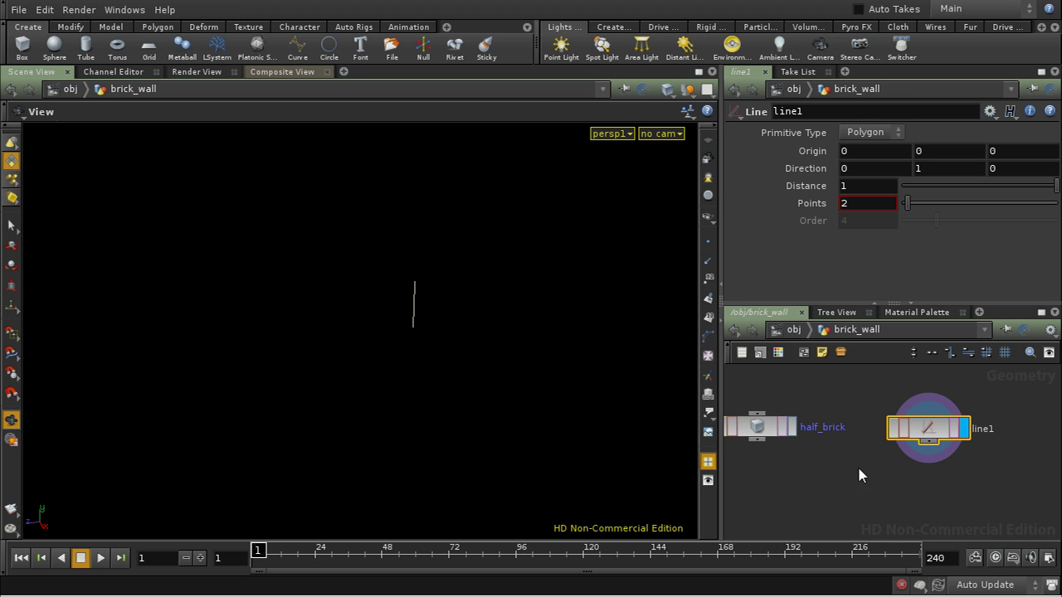
# - Copy the Z size parameter of the brick node
pyautogui.moveTo(804, 485); pyautogui.dragTo(946, 486, button='middle')
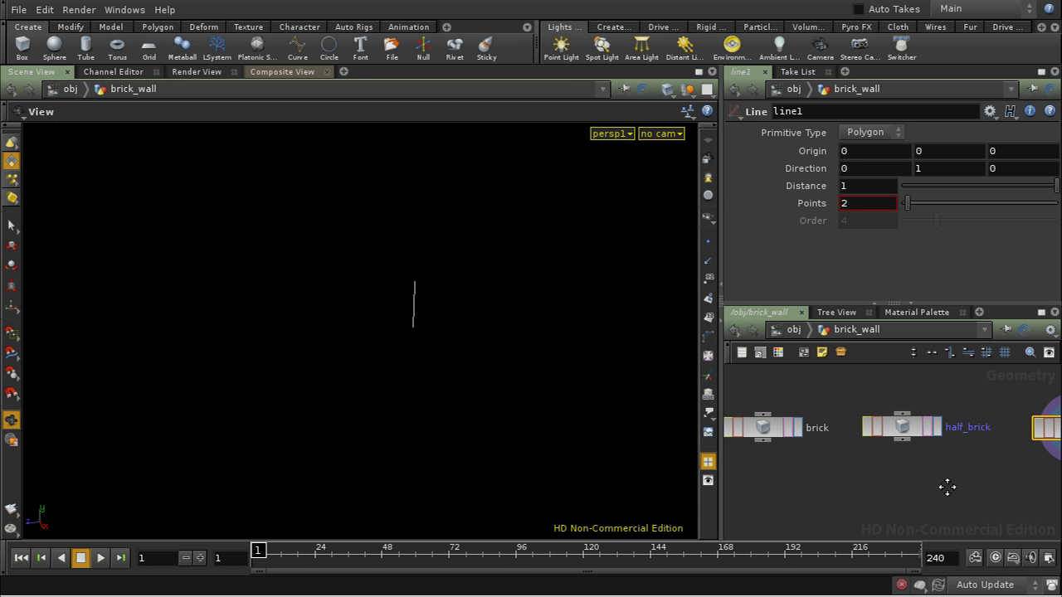
pyautogui.moveTo(871, 478); pyautogui.dragTo(853, 467, button='middle')
pyautogui.click(742, 425)
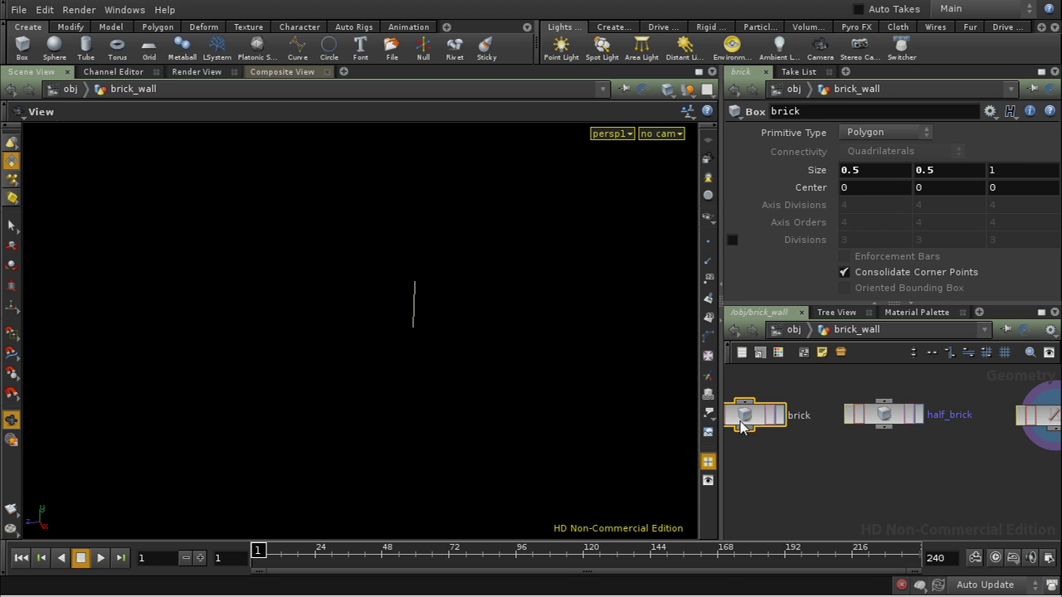
pyautogui.rightClick(1001, 170)
pyautogui.press('Escape')
pyautogui.rightClick(1001, 166)
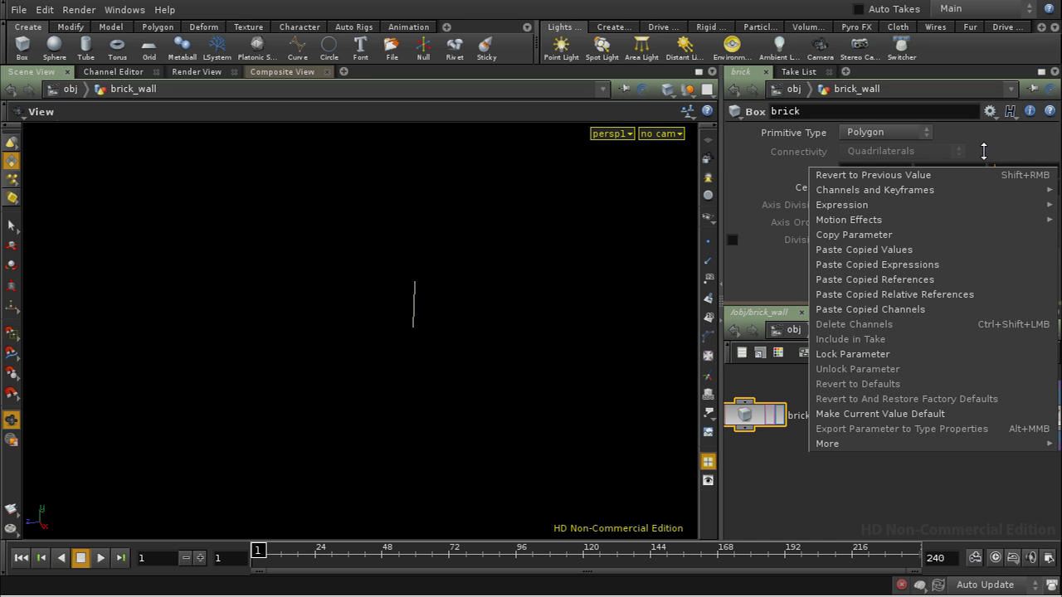
pyautogui.press('Escape')
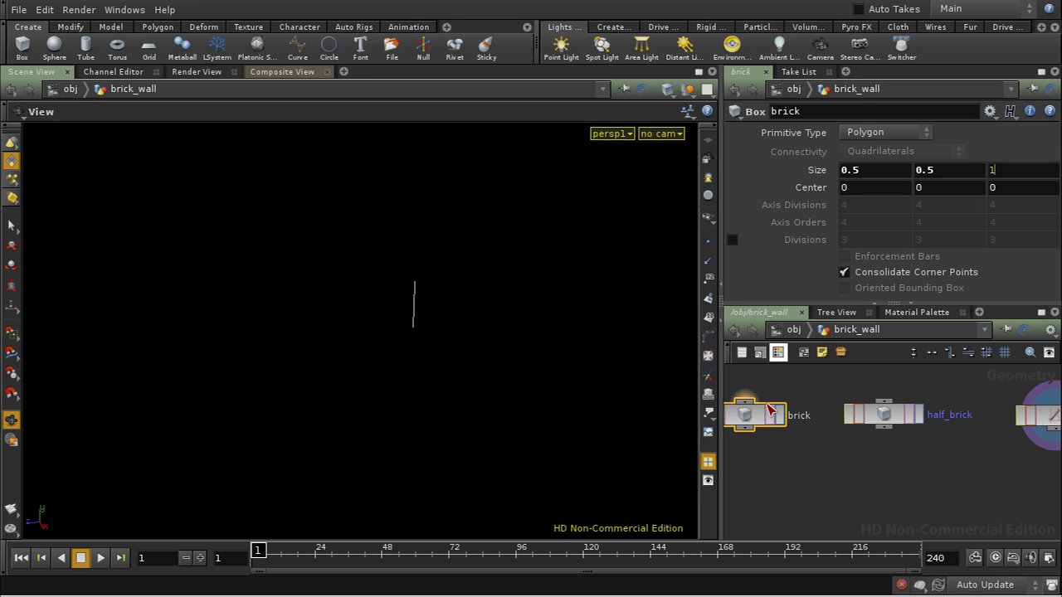
pyautogui.rightClick(1002, 166)
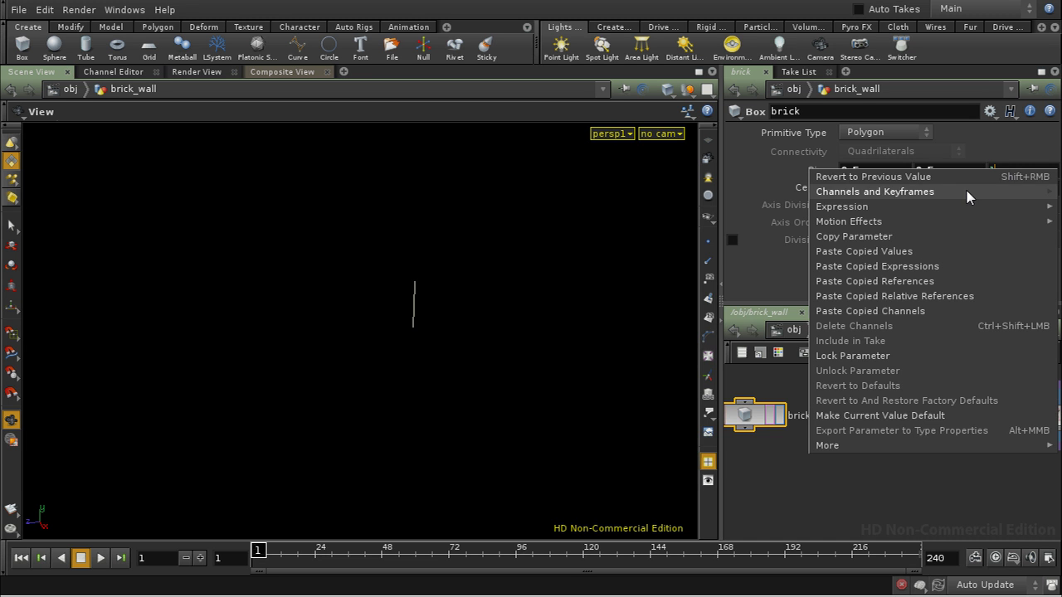
pyautogui.click(938, 238)
# - Paste the copied parameter as a relative reference into line1's Distance, giving ch("../brick/sizez")
pyautogui.moveTo(937, 503); pyautogui.dragTo(791, 502, button='middle')
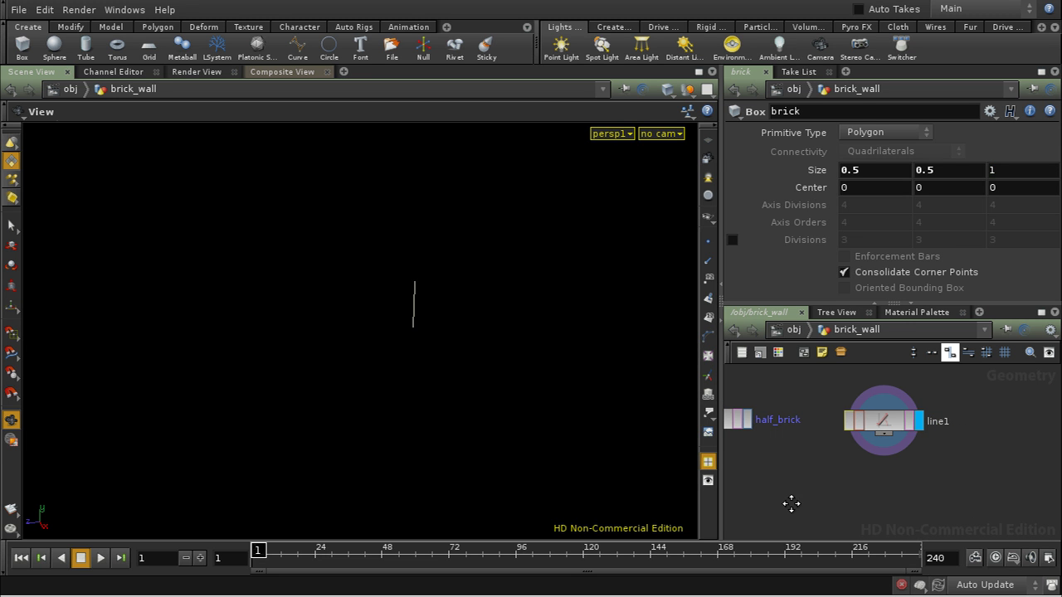
pyautogui.click(881, 424)
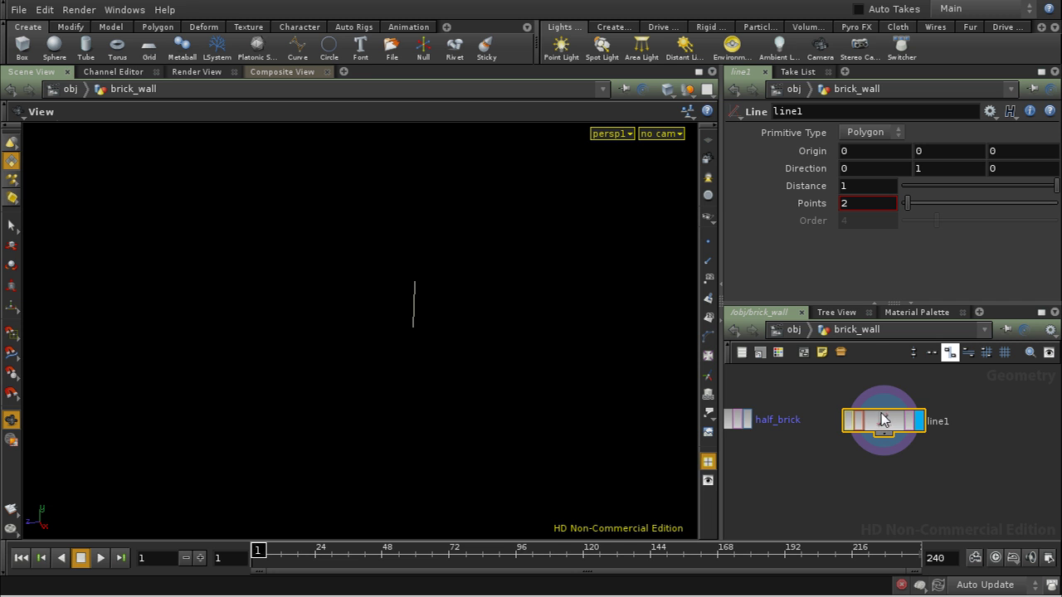
pyautogui.rightClick(858, 192)
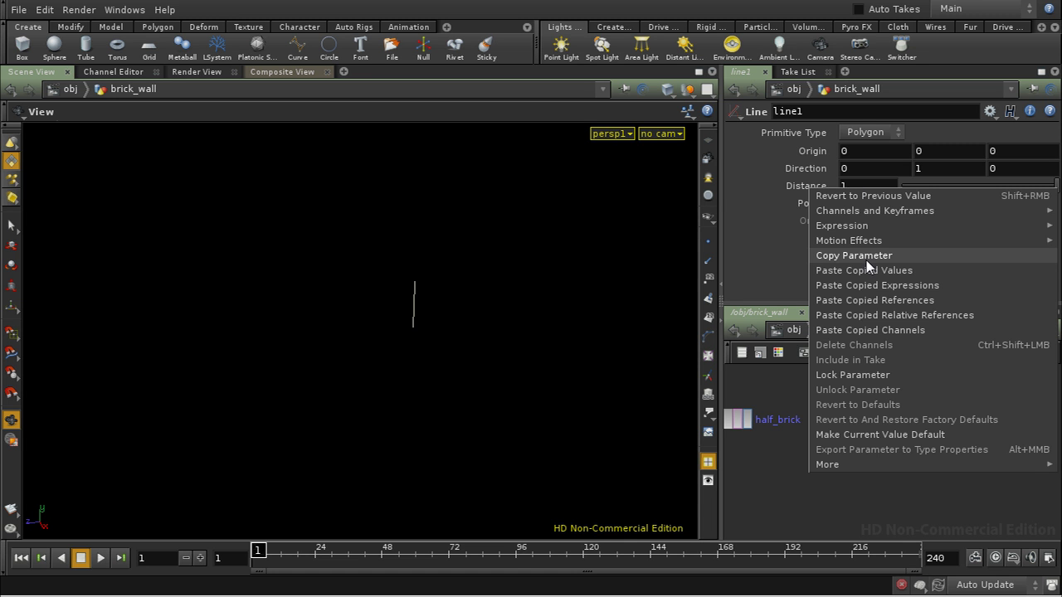
pyautogui.click(872, 315)
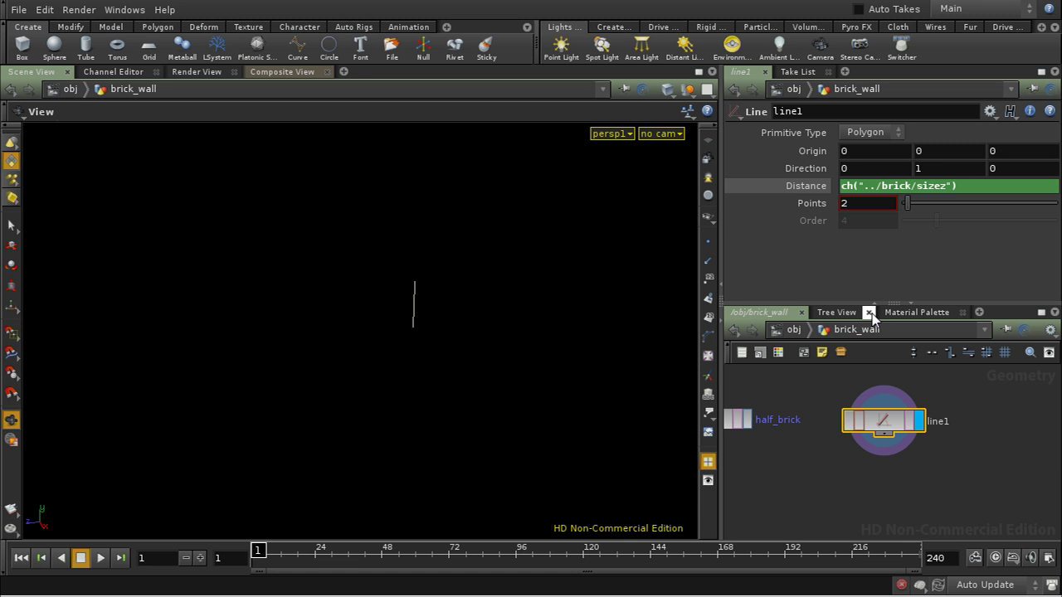
# - Extend line1's Distance expression to ch("../brick/sizez") * ch("points")
pyautogui.click(972, 189)
pyautogui.write('("points')
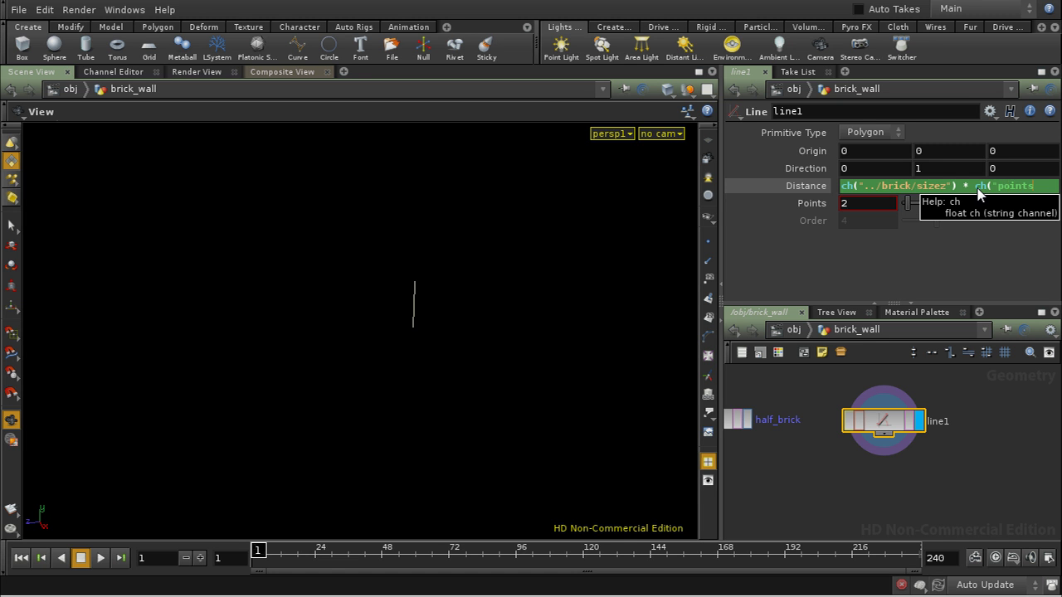
pyautogui.write('")')
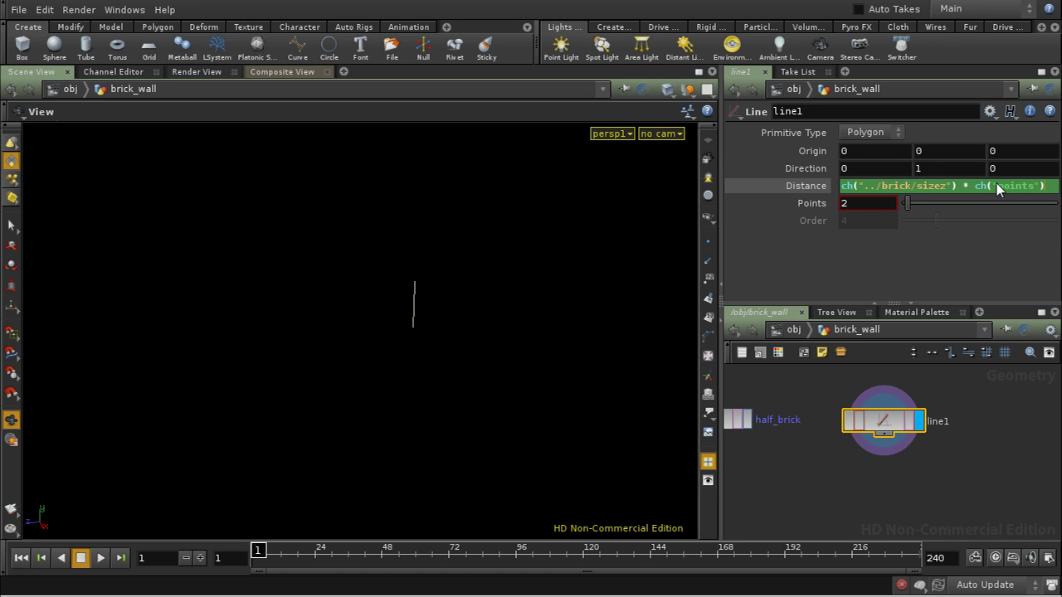
pyautogui.press('Return')
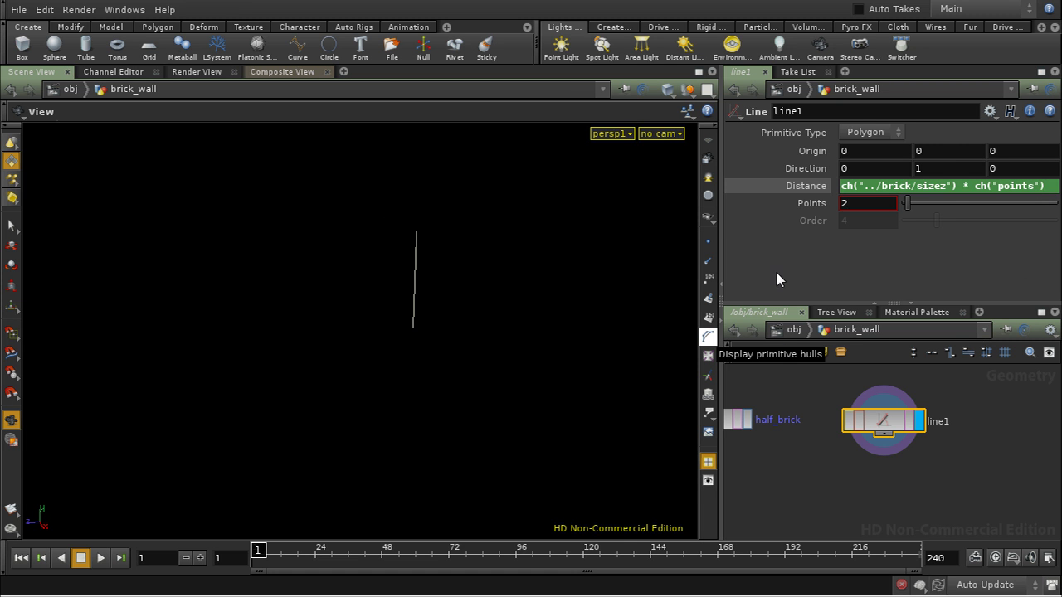
# - Set line1's Direction to 0, 0, 1 so the line runs along the Z axis
pyautogui.click(942, 172)
pyautogui.write('0')
pyautogui.press('Tab')
pyautogui.write('1')
pyautogui.press('Return')
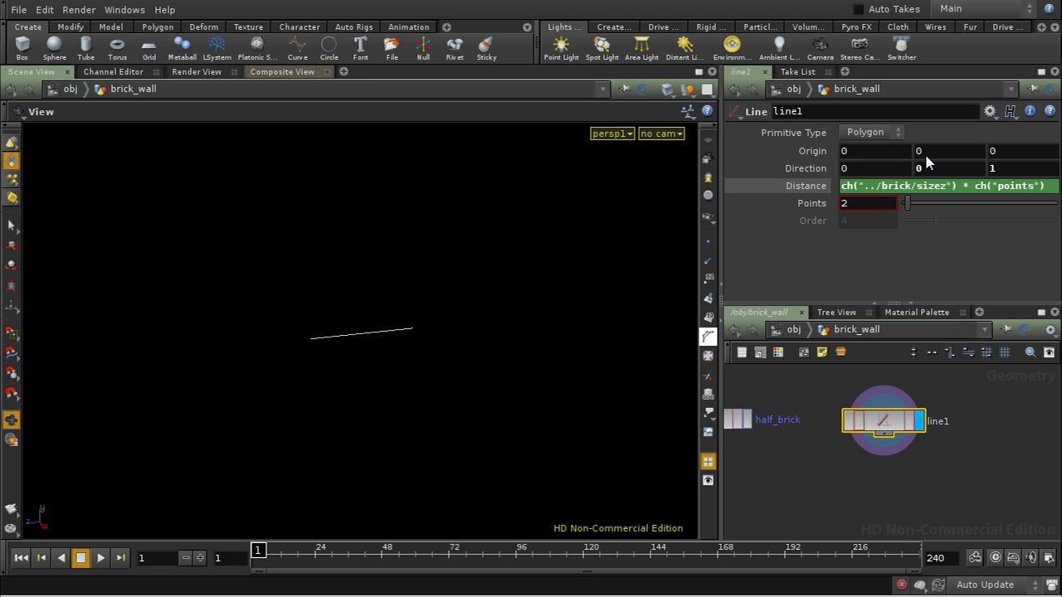
pyautogui.click(924, 152)
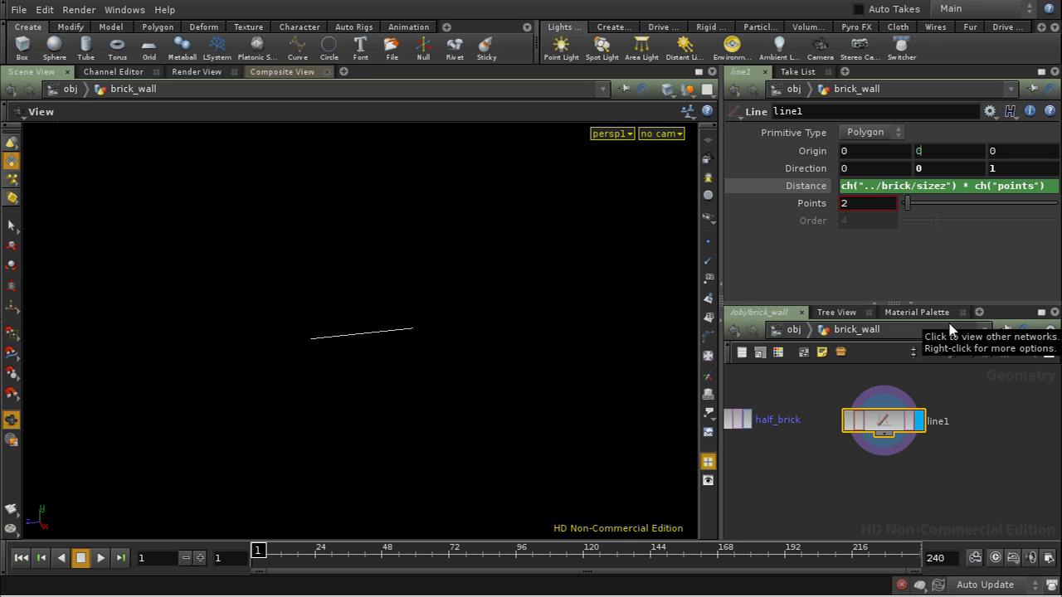
# - Add a Copy node to the network and place it below the half_brick and line1 nodes
pyautogui.moveTo(930, 468); pyautogui.dragTo(921, 491, button='middle')
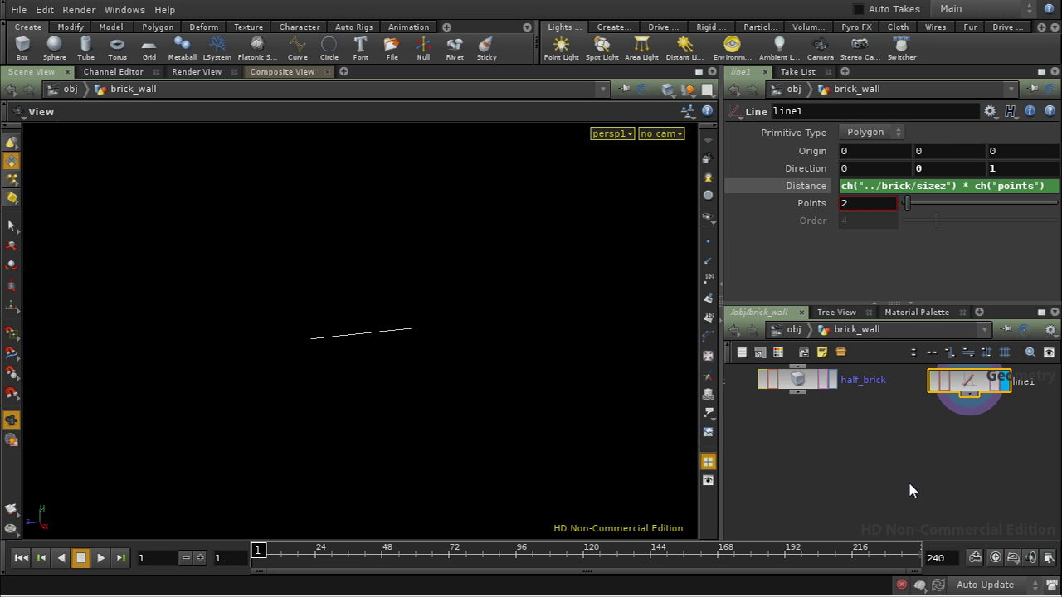
pyautogui.press('Tab')
pyautogui.write('copy')
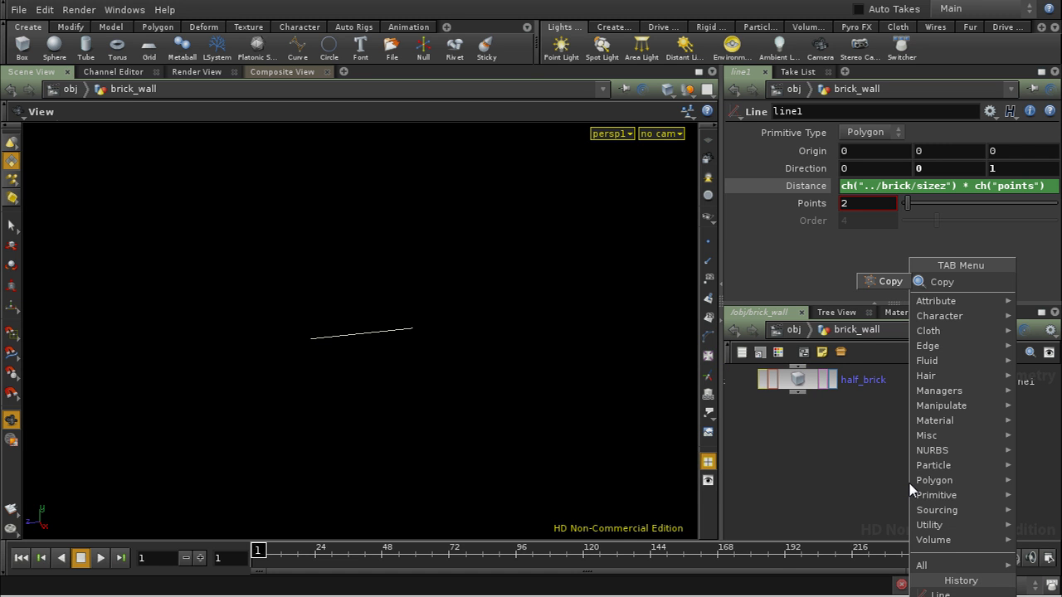
pyautogui.click(891, 282)
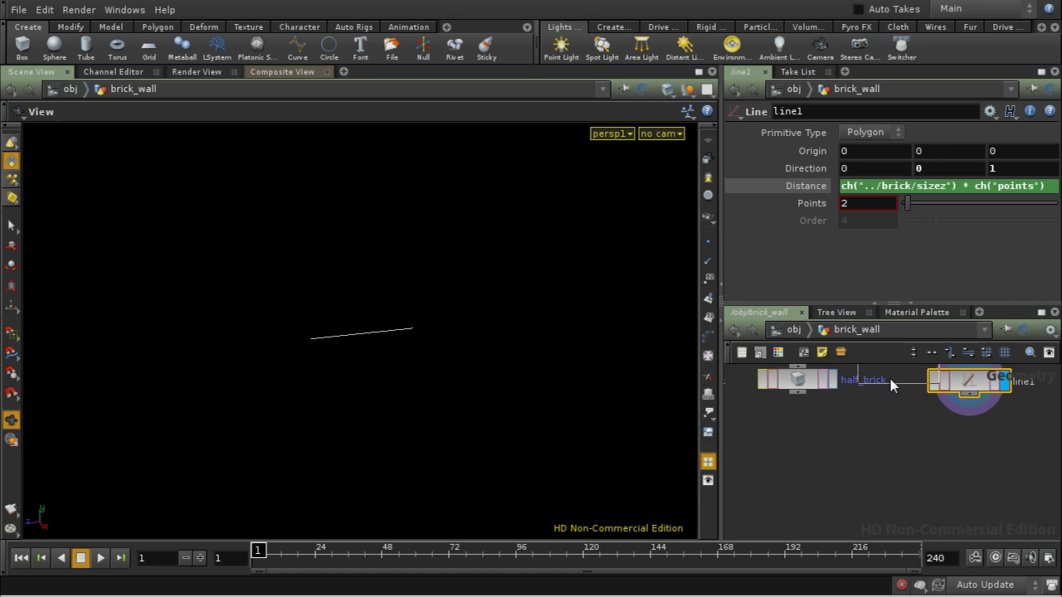
pyautogui.click(898, 496)
pyautogui.moveTo(1037, 506); pyautogui.dragTo(1013, 504, button='middle')
pyautogui.moveTo(784, 483); pyautogui.dragTo(857, 488, button='middle')
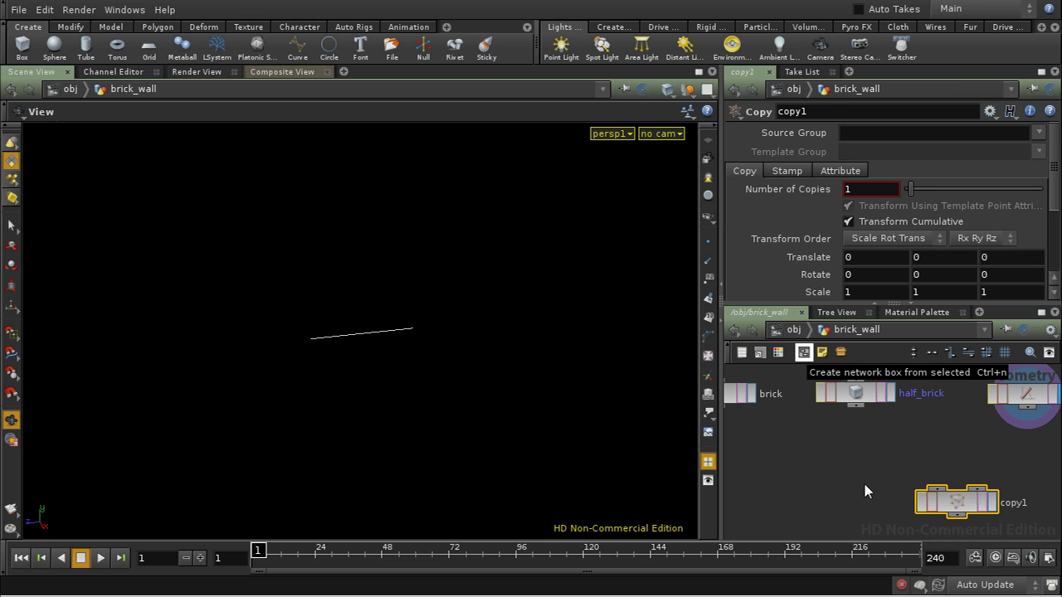
pyautogui.moveTo(954, 500); pyautogui.dragTo(910, 504)
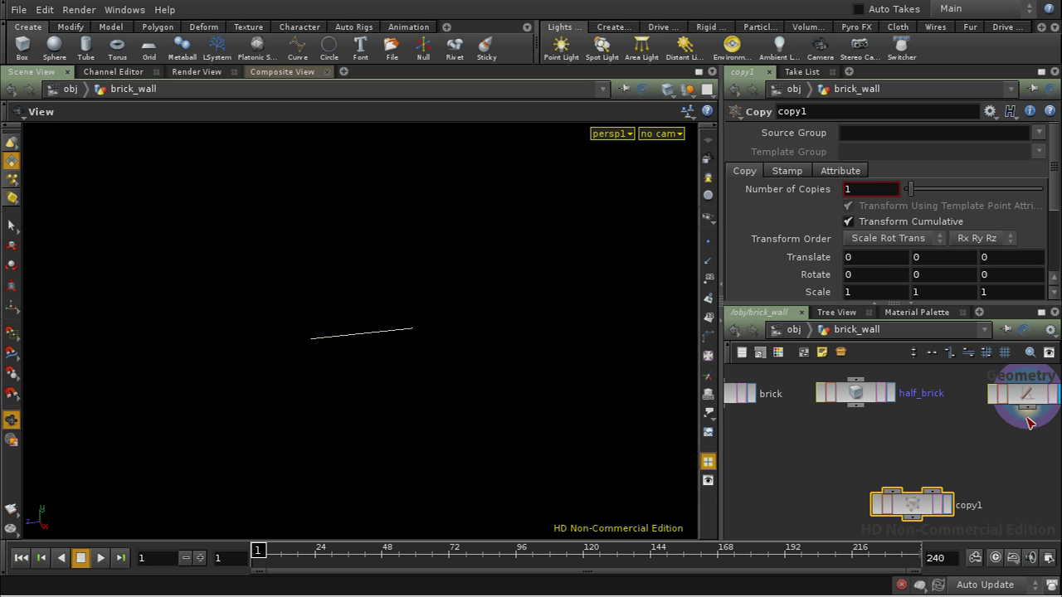
# - Connect line1 to copy1's template input and brick to its first input, and display copy1 in the viewport
pyautogui.moveTo(1027, 408); pyautogui.dragTo(937, 491)
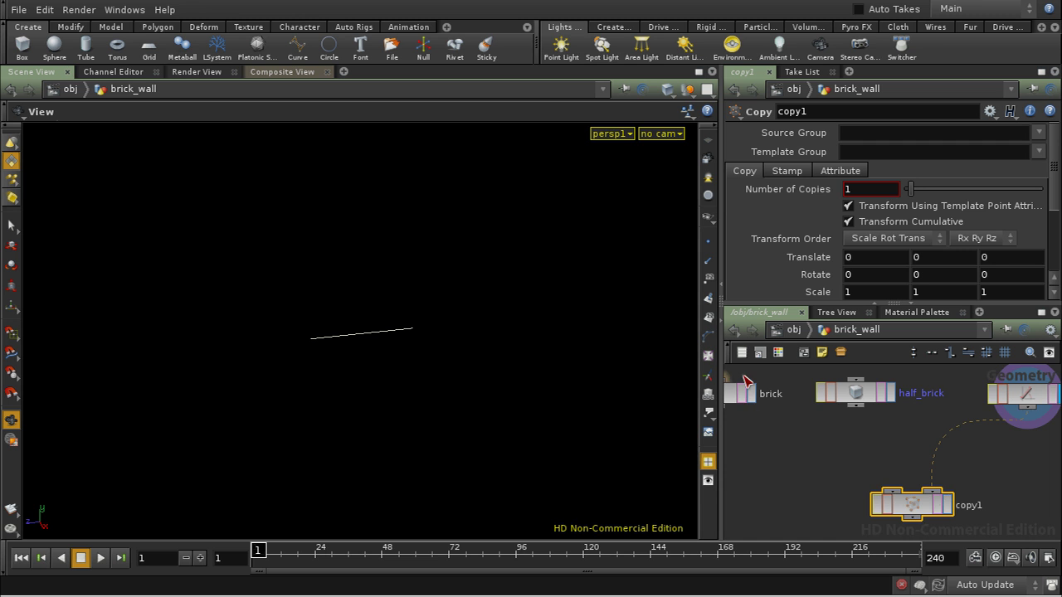
pyautogui.moveTo(749, 432); pyautogui.dragTo(786, 431, button='middle')
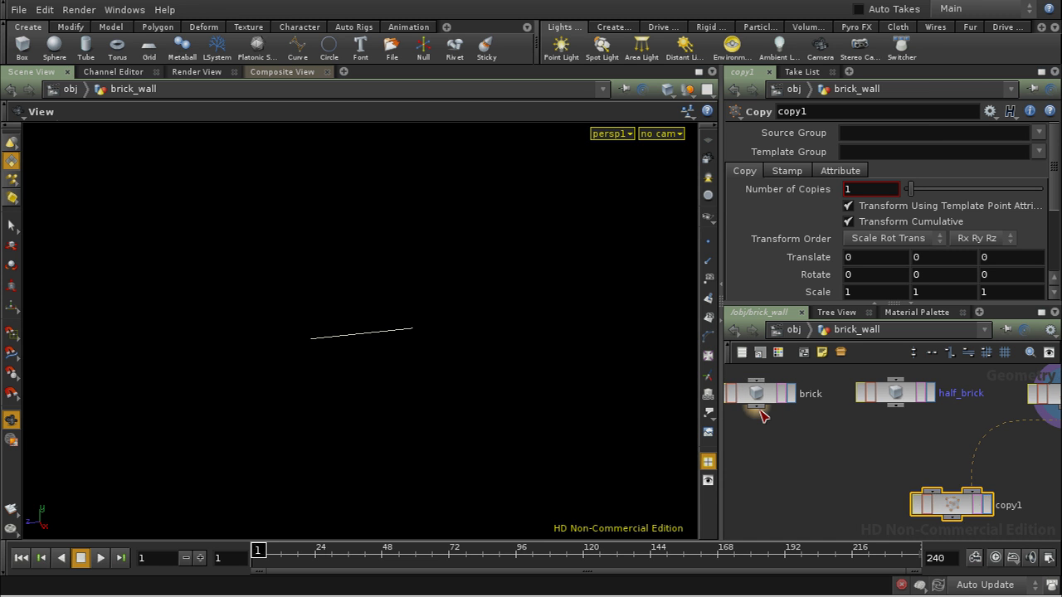
pyautogui.moveTo(756, 405); pyautogui.dragTo(928, 491)
pyautogui.click(987, 508)
pyautogui.moveTo(848, 493); pyautogui.dragTo(893, 483, button='middle')
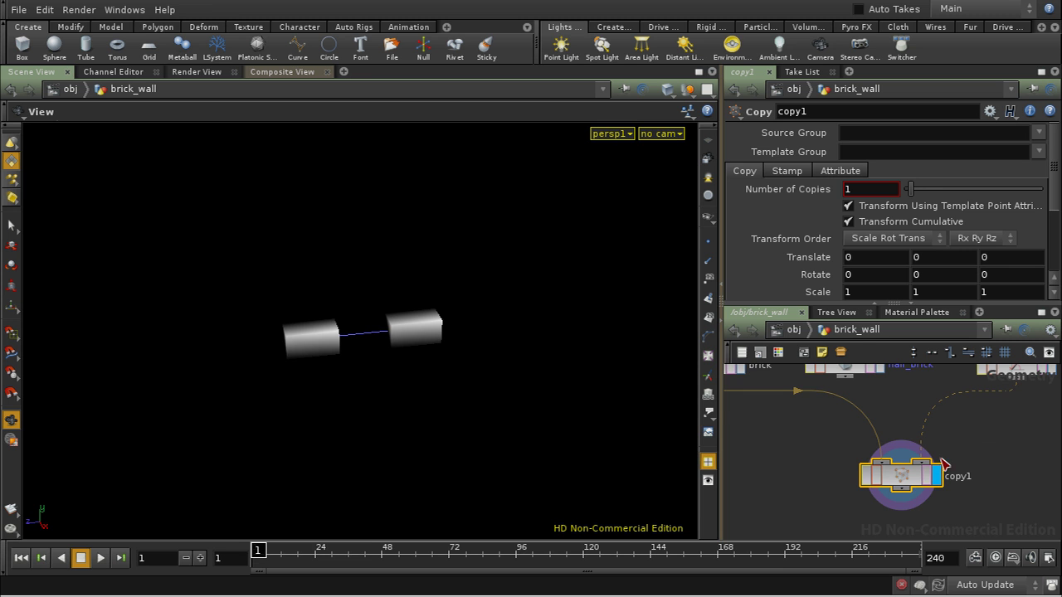
# - Change line1's Distance expression to ch("../brick/sizez") * (ch("points") - 1)
pyautogui.moveTo(1027, 421); pyautogui.dragTo(996, 467, button='middle')
pyautogui.click(989, 413)
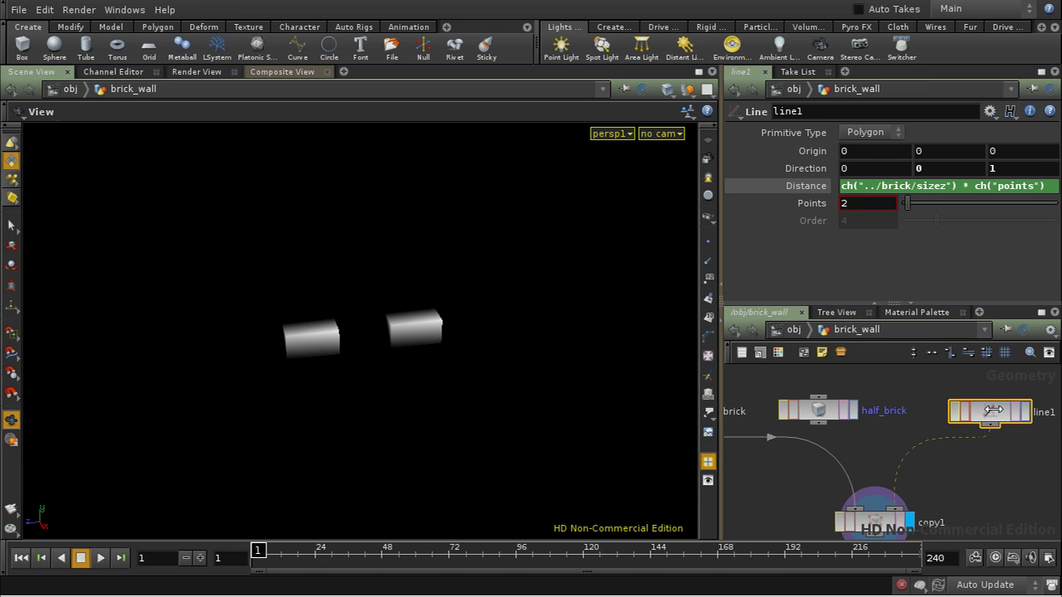
pyautogui.click(979, 186)
pyautogui.write('("po')
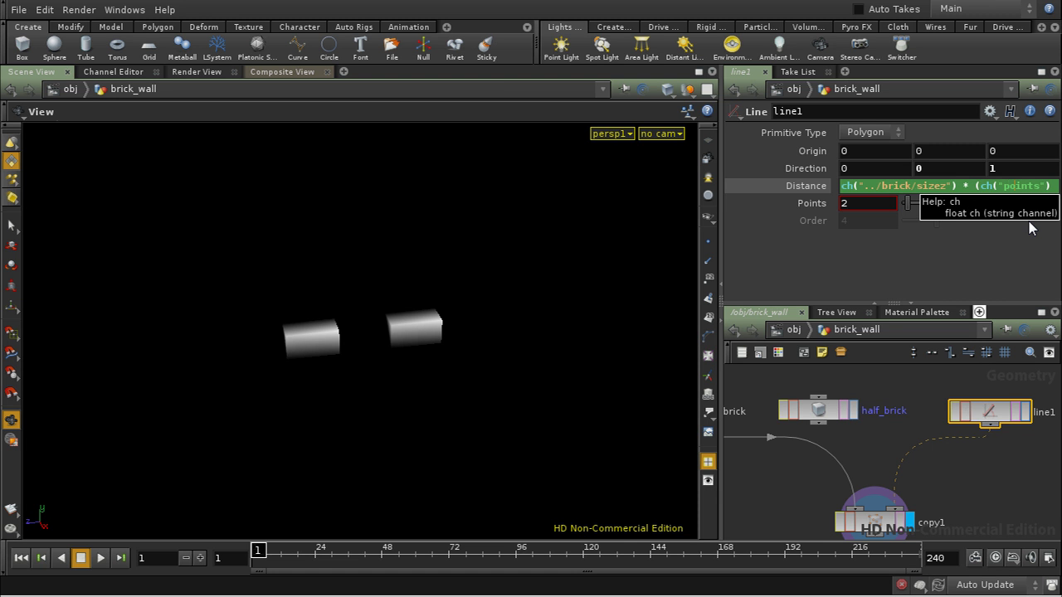
pyautogui.write(' -')
pyautogui.press('BackSpace')
pyautogui.press('BackSpace')
pyautogui.press('BackSpace')
pyautogui.press('Left')
pyautogui.press('Left')
pyautogui.press('Left')
pyautogui.press('Left')
pyautogui.press('End')
pyautogui.write('-')
pyautogui.press('BackSpace')
pyautogui.press('BackSpace')
pyautogui.press('BackSpace')
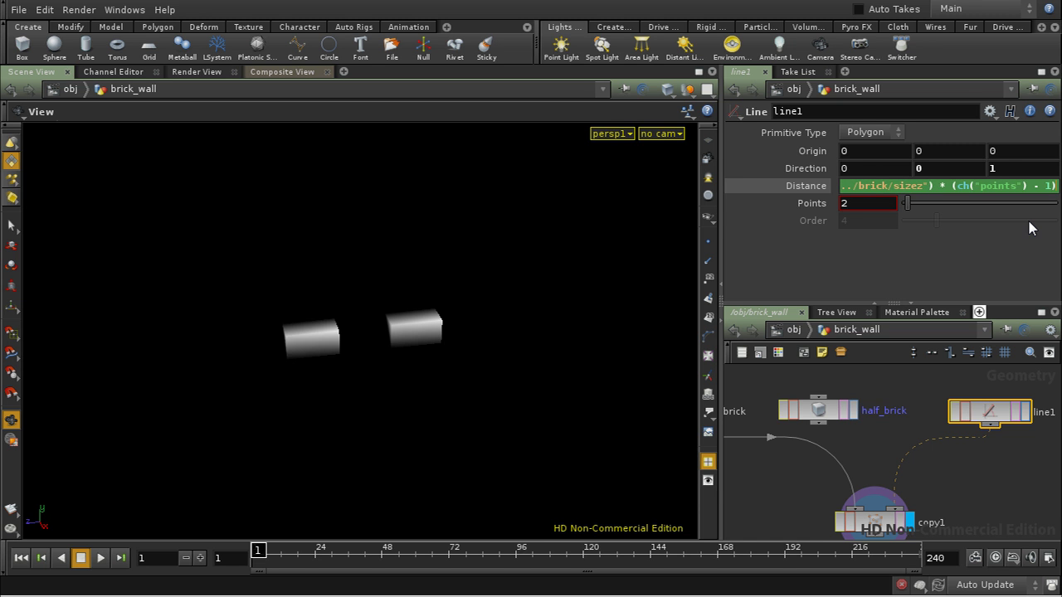
pyautogui.press('Return')
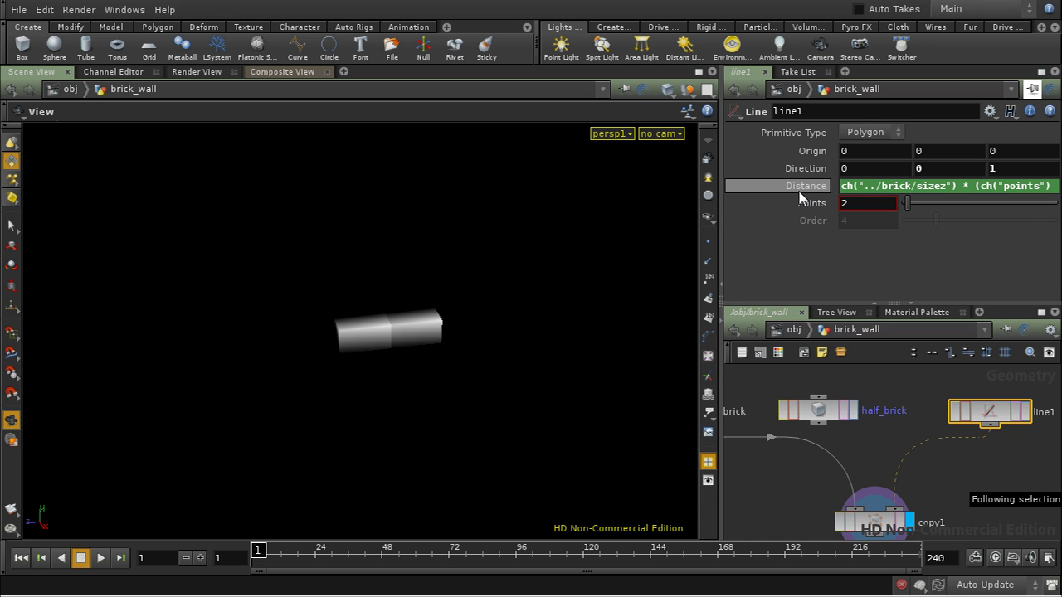
# - Try a larger number of points on line1, and set Points to 11 for a longer row of bricks
pyautogui.moveTo(908, 205)
pyautogui.mouseDown()
pyautogui.moveTo(966, 202)
pyautogui.moveTo(909, 205)
pyautogui.moveTo(926, 206)
pyautogui.mouseUp()
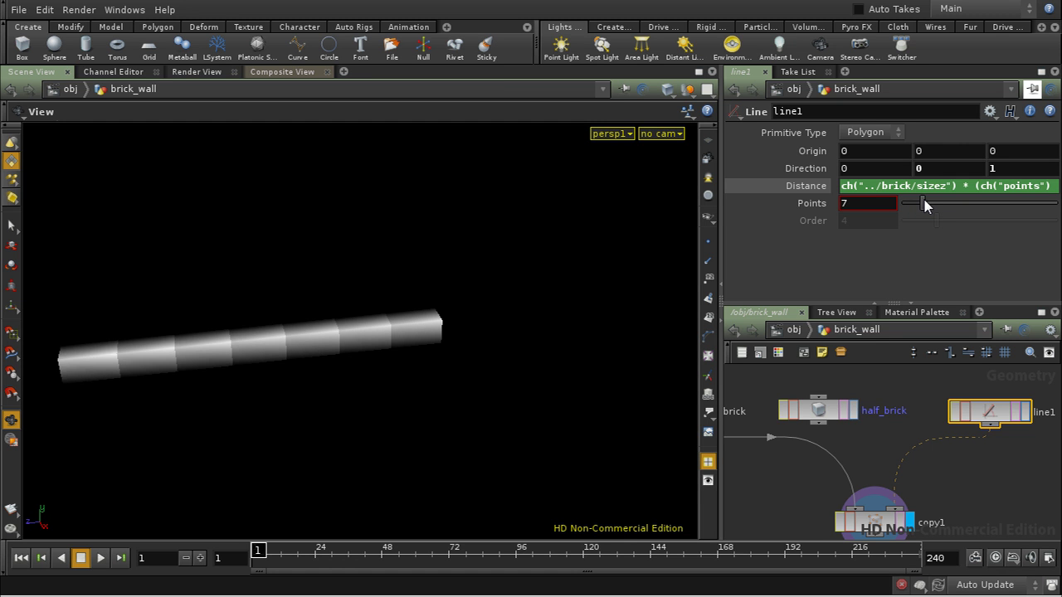
pyautogui.doubleClick(857, 203)
pyautogui.write('11')
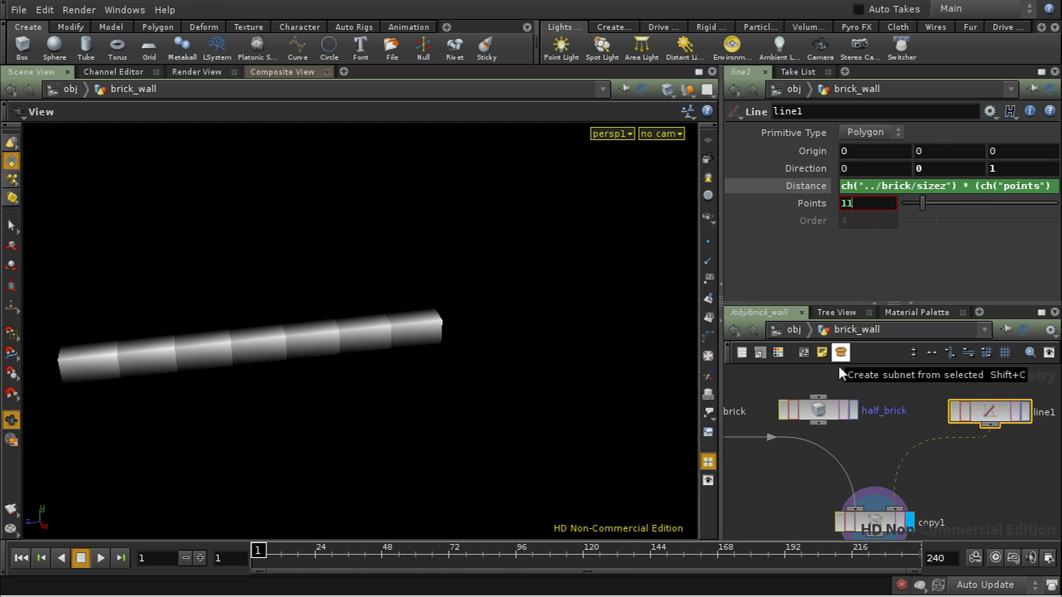
pyautogui.press('Return')
pyautogui.moveTo(370, 428); pyautogui.dragTo(593, 426)
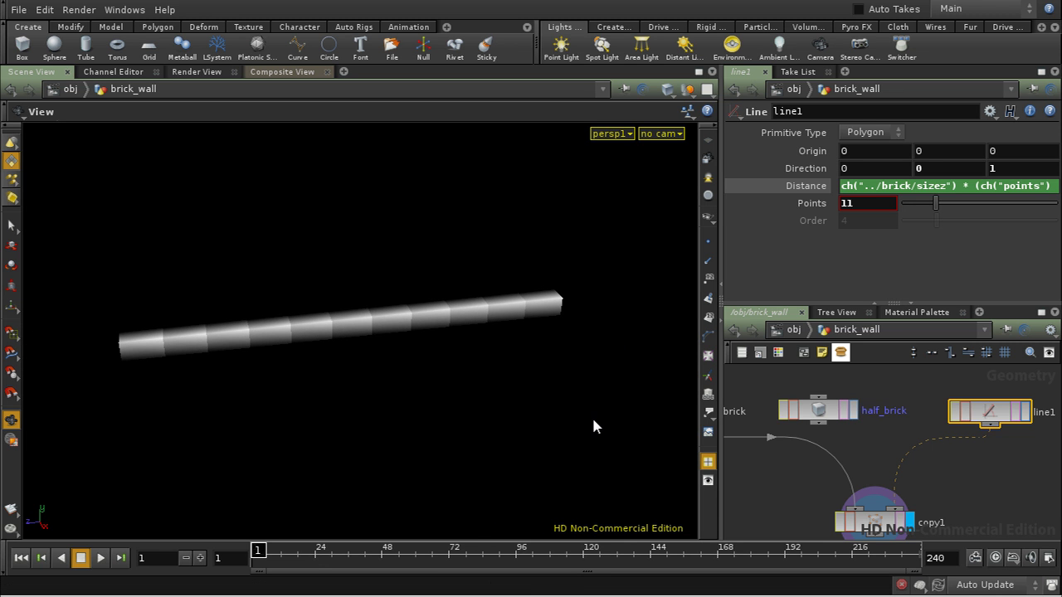
pyautogui.moveTo(980, 497); pyautogui.dragTo(974, 462, button='middle')
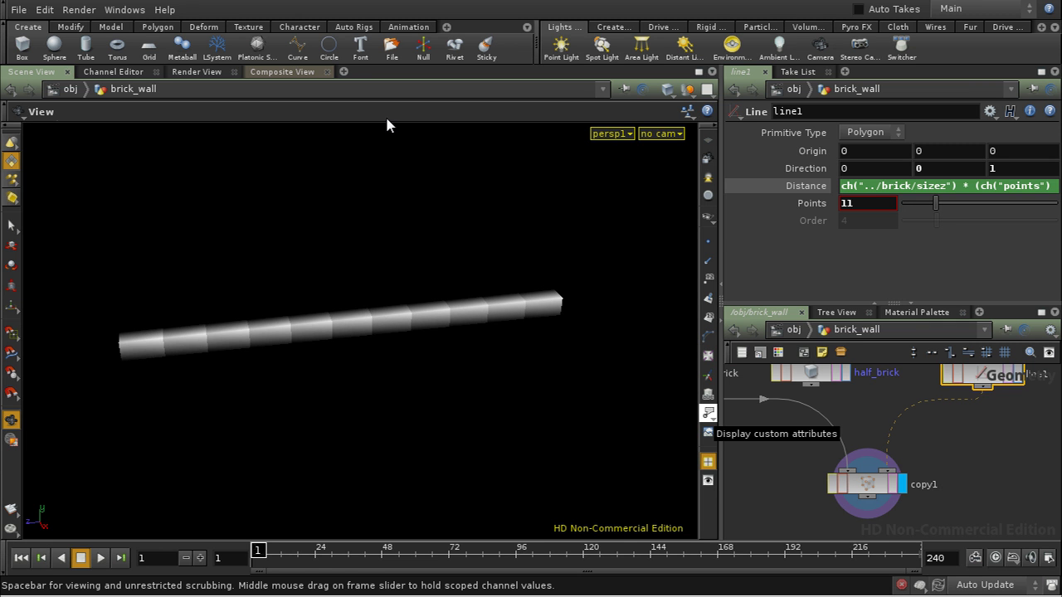
pyautogui.moveTo(958, 467)
pyautogui.mouseDown(button='middle')
pyautogui.moveTo(908, 517)
pyautogui.moveTo(940, 462)
pyautogui.mouseUp(button='middle')
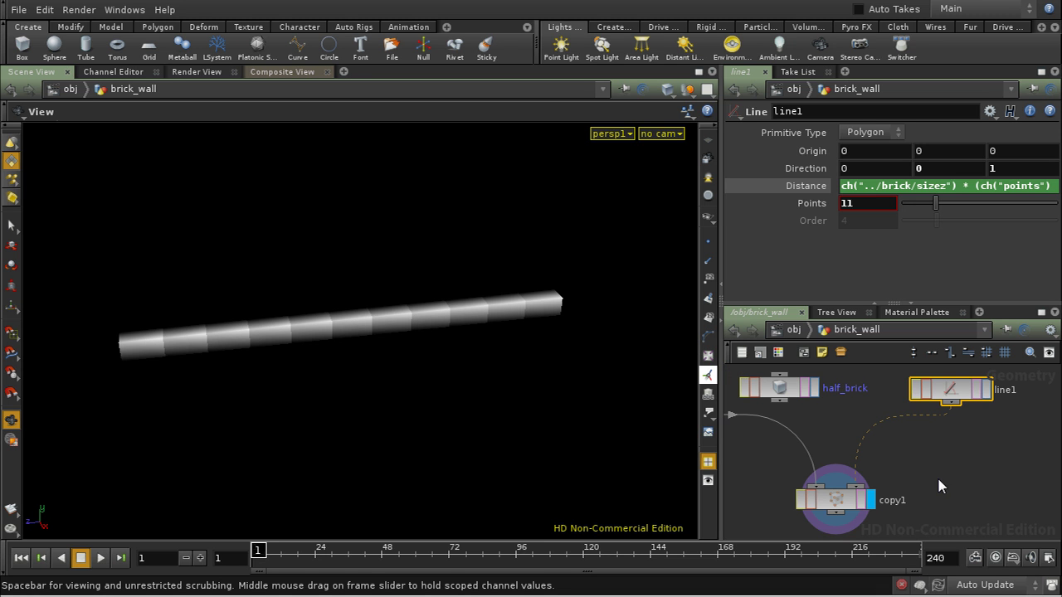
pyautogui.moveTo(894, 519); pyautogui.dragTo(882, 492, button='middle')
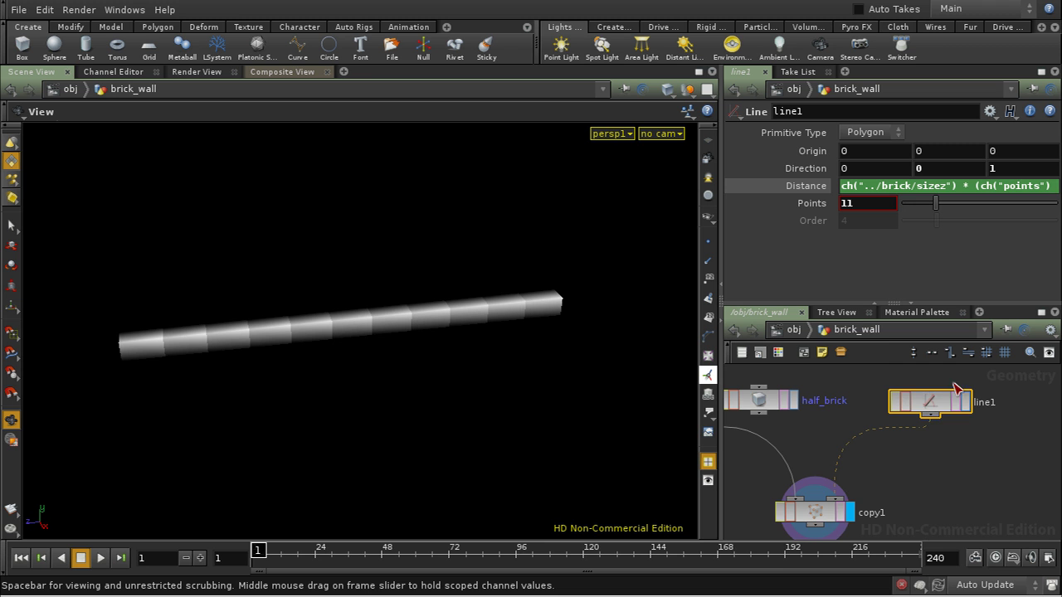
# - Insert a second Copy node between line1 and copy1, with line1 feeding its first input
pyautogui.moveTo(931, 386); pyautogui.dragTo(931, 357)
pyautogui.moveTo(935, 440); pyautogui.dragTo(935, 478, button='middle')
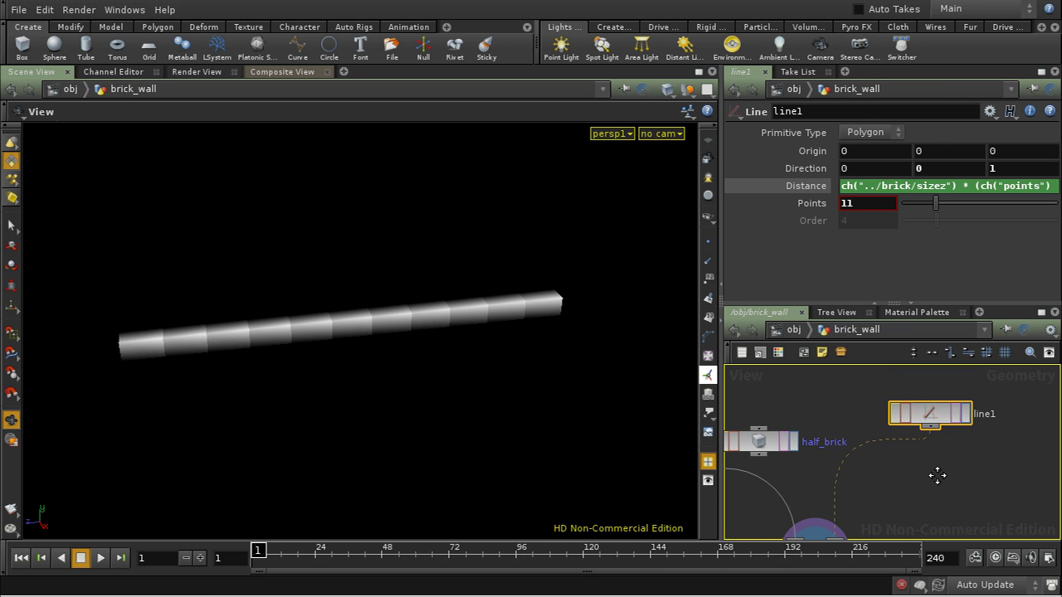
pyautogui.press('Tab')
pyautogui.write('Copy')
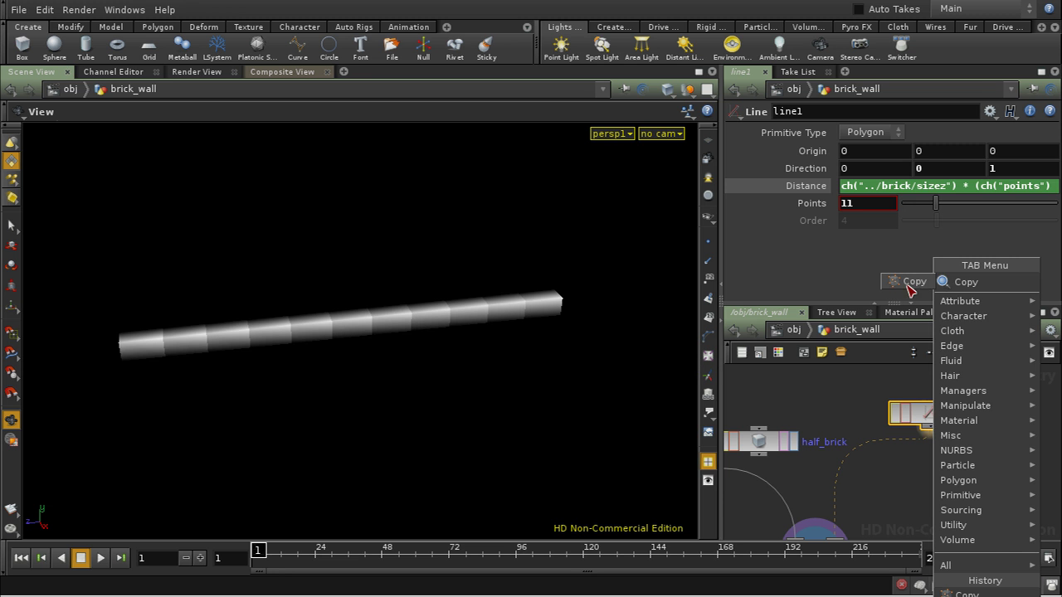
pyautogui.click(909, 282)
pyautogui.click(926, 463)
pyautogui.click(964, 425)
pyautogui.click(937, 471)
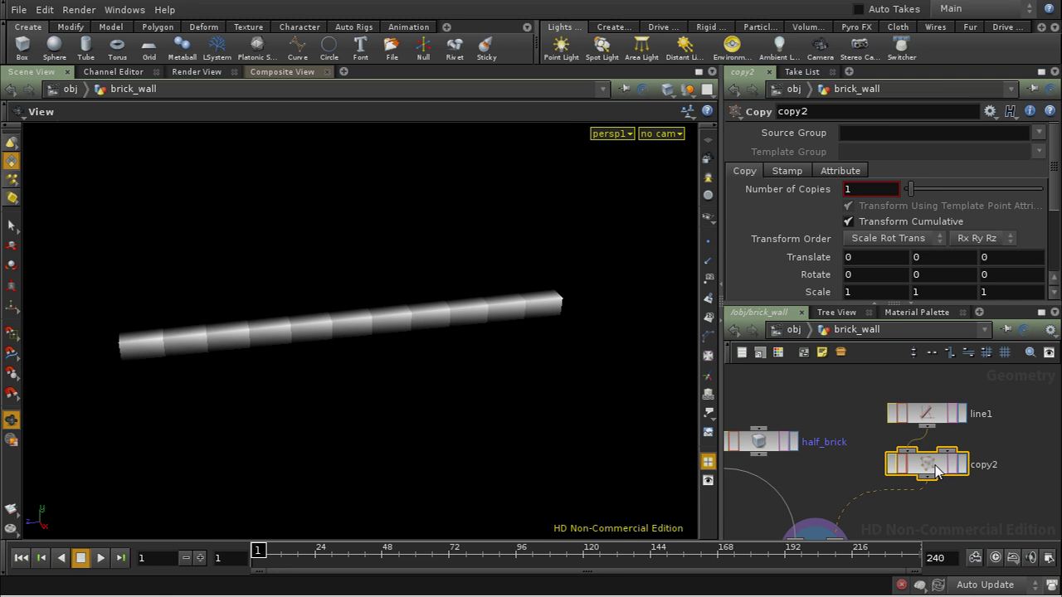
pyautogui.moveTo(906, 451); pyautogui.dragTo(933, 425)
# - Copy the brick's Y Size parameter and paste it as a relative reference into copy2's Y Translate
pyautogui.moveTo(1059, 190)
pyautogui.mouseDown()
pyautogui.moveTo(1059, 209)
pyautogui.moveTo(1058, 195)
pyautogui.mouseUp()
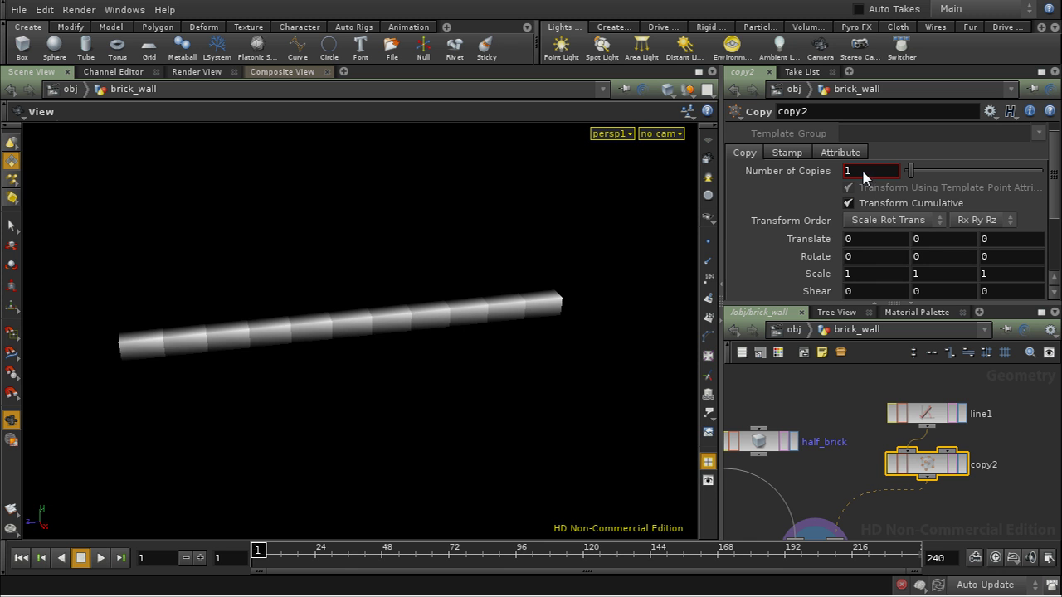
pyautogui.click(849, 203)
pyautogui.moveTo(830, 470); pyautogui.dragTo(879, 485, button='middle')
pyautogui.click(798, 415)
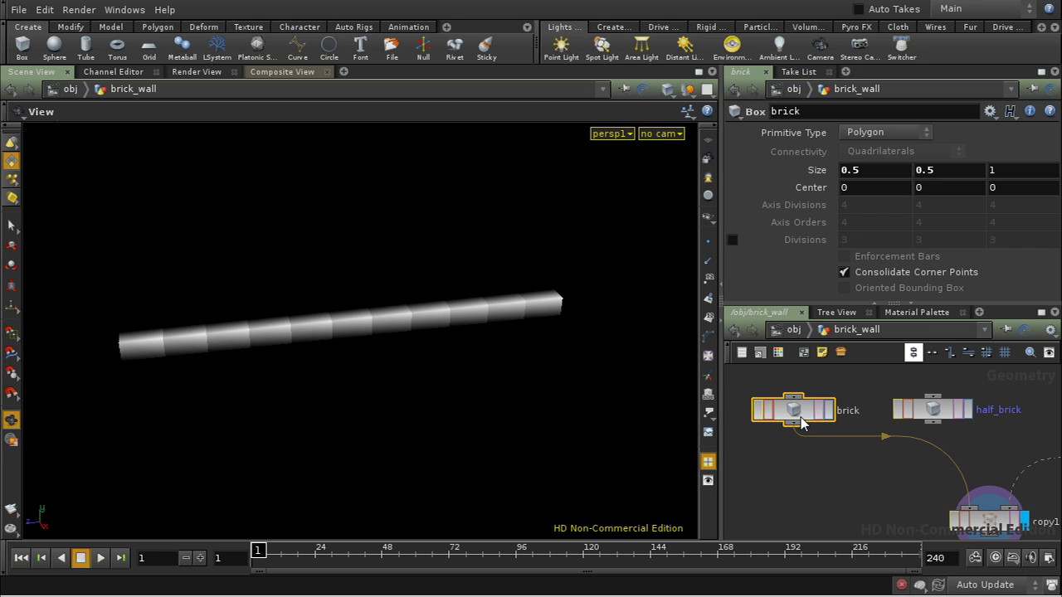
pyautogui.rightClick(924, 177)
pyautogui.click(931, 241)
pyautogui.moveTo(960, 462); pyautogui.dragTo(810, 486, button='middle')
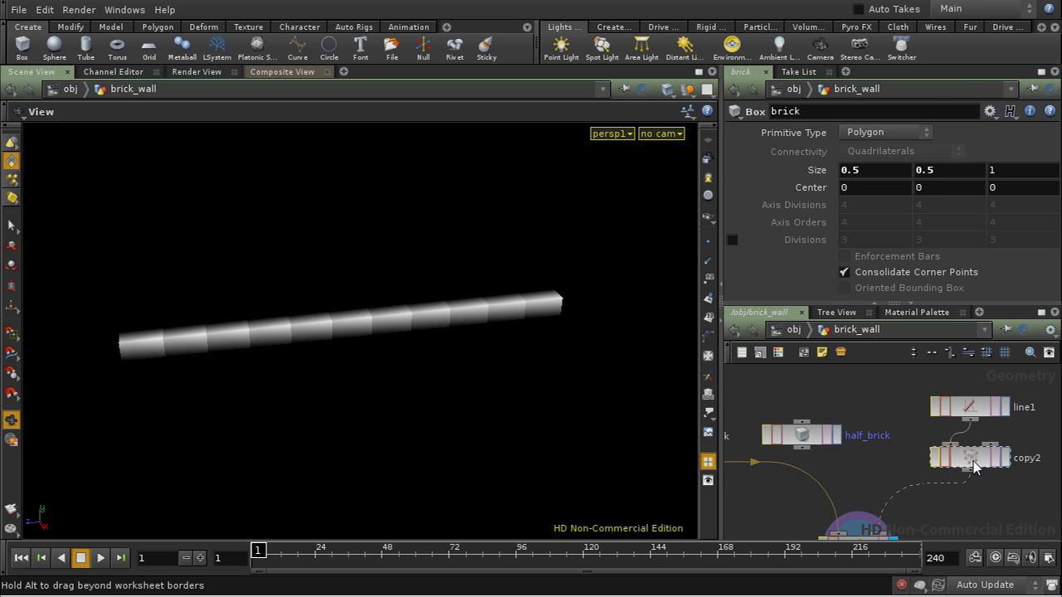
pyautogui.click(975, 467)
pyautogui.rightClick(931, 246)
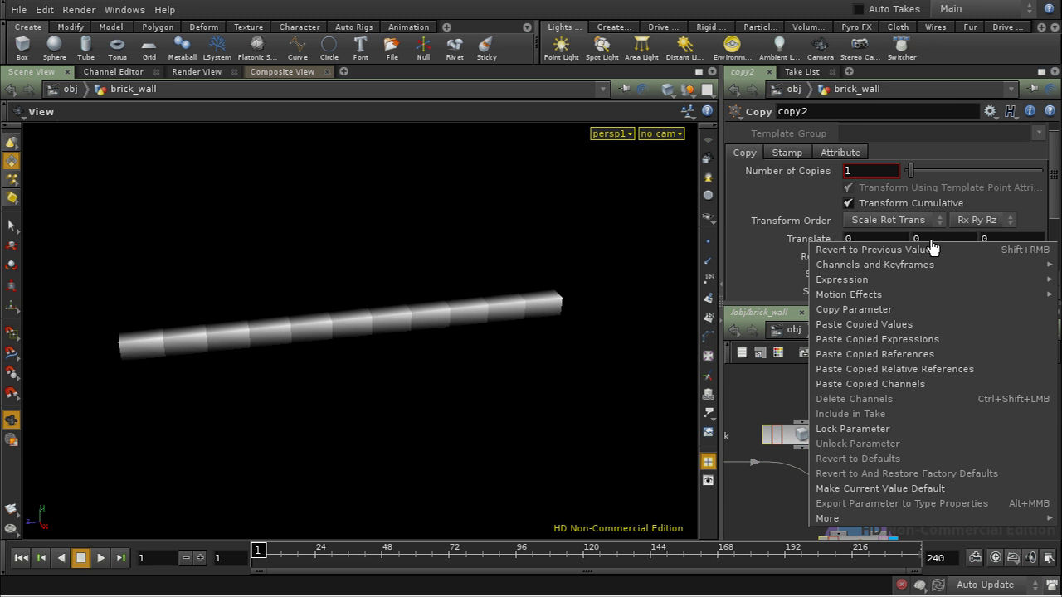
pyautogui.click(918, 372)
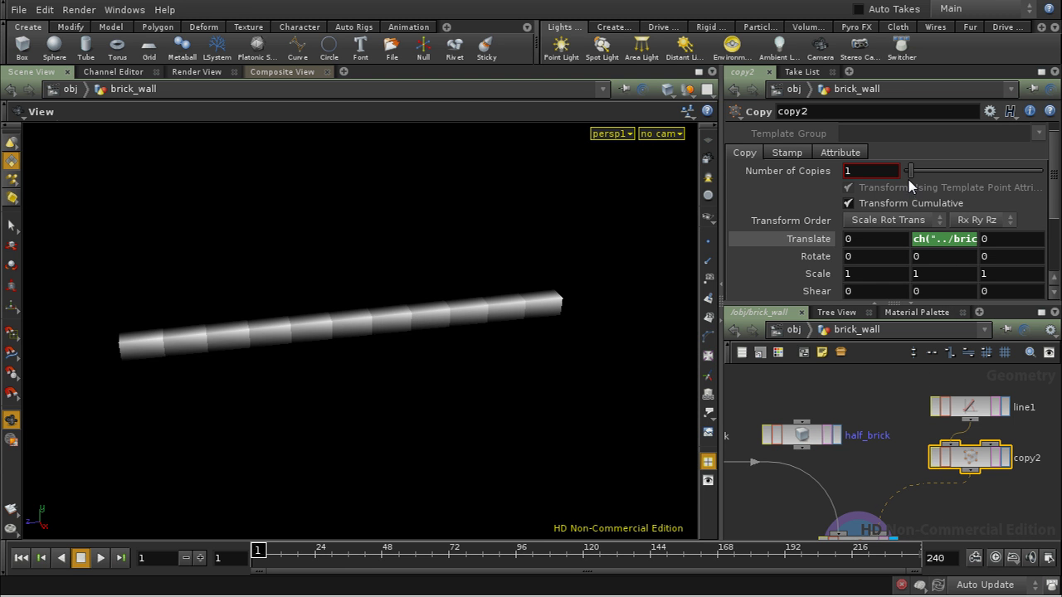
# - Set copy2's Number of Copies to 7 to stack rows of bricks
pyautogui.moveTo(910, 174); pyautogui.dragTo(952, 185)
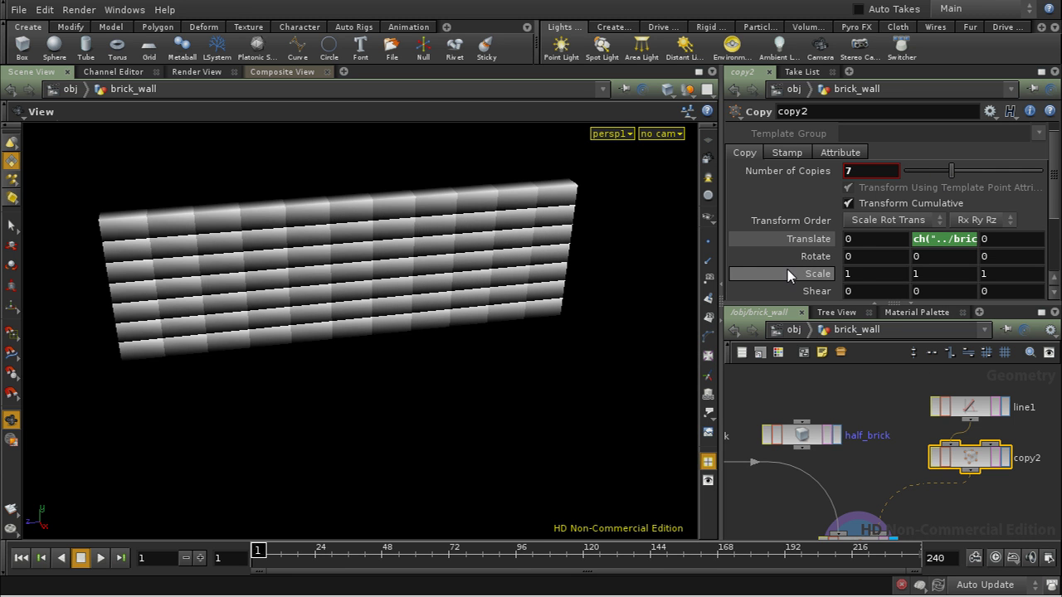
pyautogui.moveTo(604, 360); pyautogui.dragTo(554, 310)
# - Move copy1 lower in the network and insert a Group Geometry node between copy2 and copy1
pyautogui.moveTo(937, 513); pyautogui.dragTo(921, 460, button='middle')
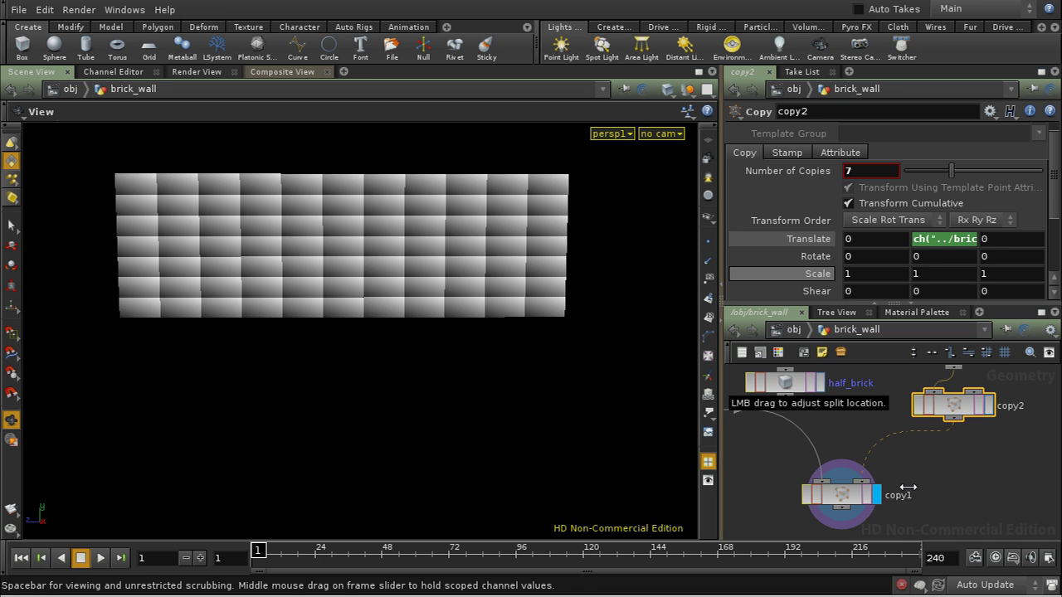
pyautogui.moveTo(840, 496); pyautogui.dragTo(835, 517)
pyautogui.moveTo(962, 485); pyautogui.dragTo(954, 456, button='middle')
pyautogui.press('Tab')
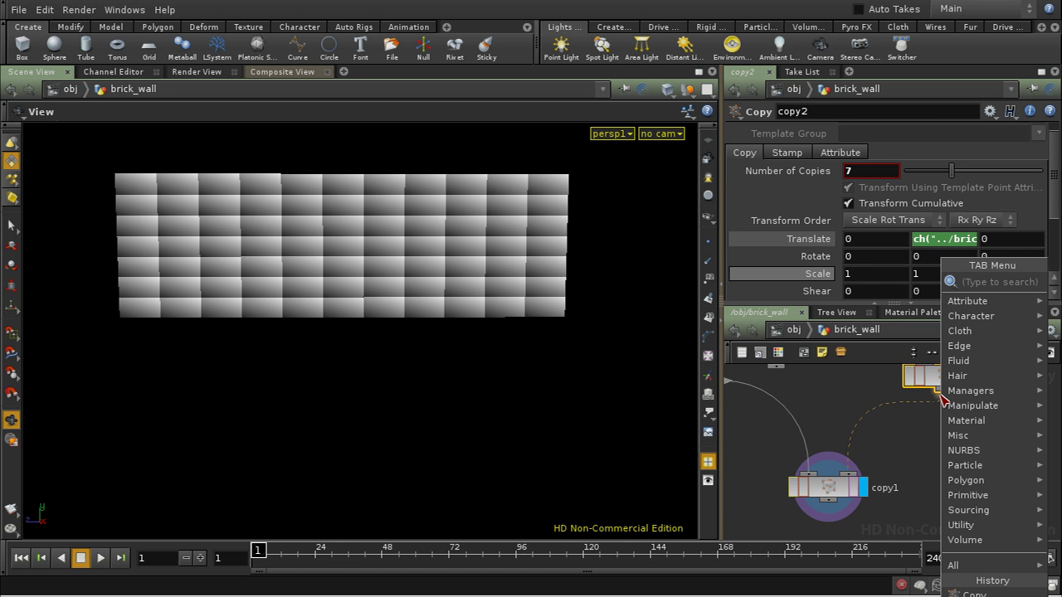
pyautogui.write('gr')
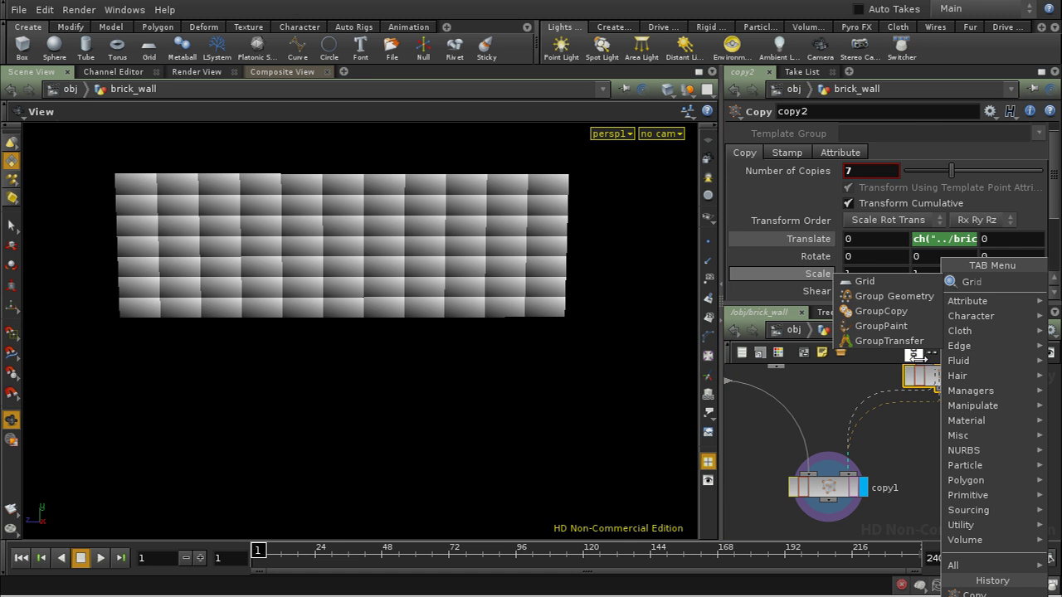
pyautogui.click(905, 296)
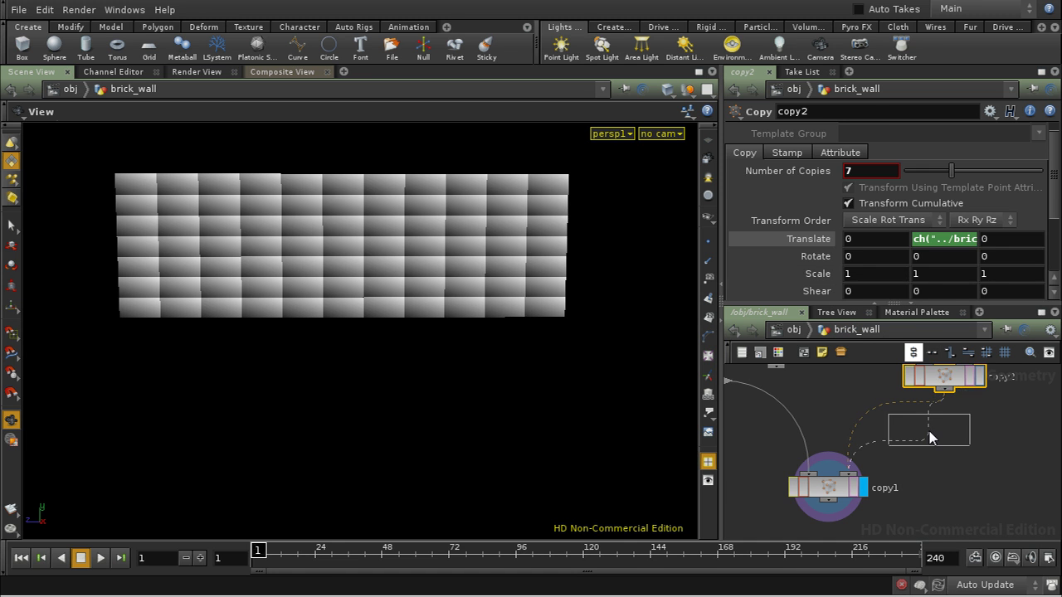
pyautogui.click(929, 437)
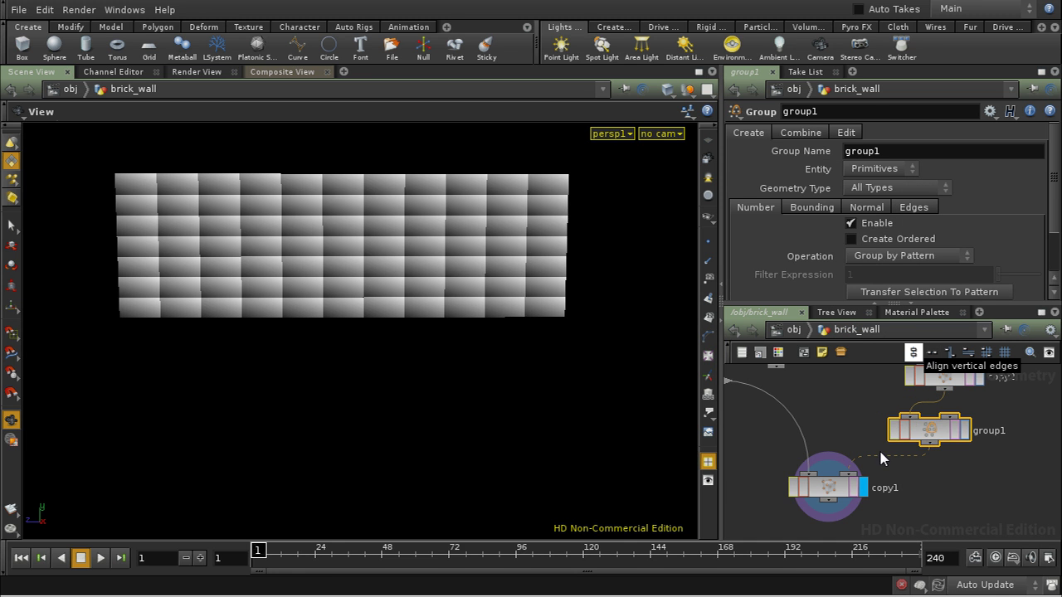
# - Check copy2's geometry info, and rename the Group node alternate_rows with $OS as its Group Name
pyautogui.moveTo(932, 466); pyautogui.dragTo(908, 513, button='middle')
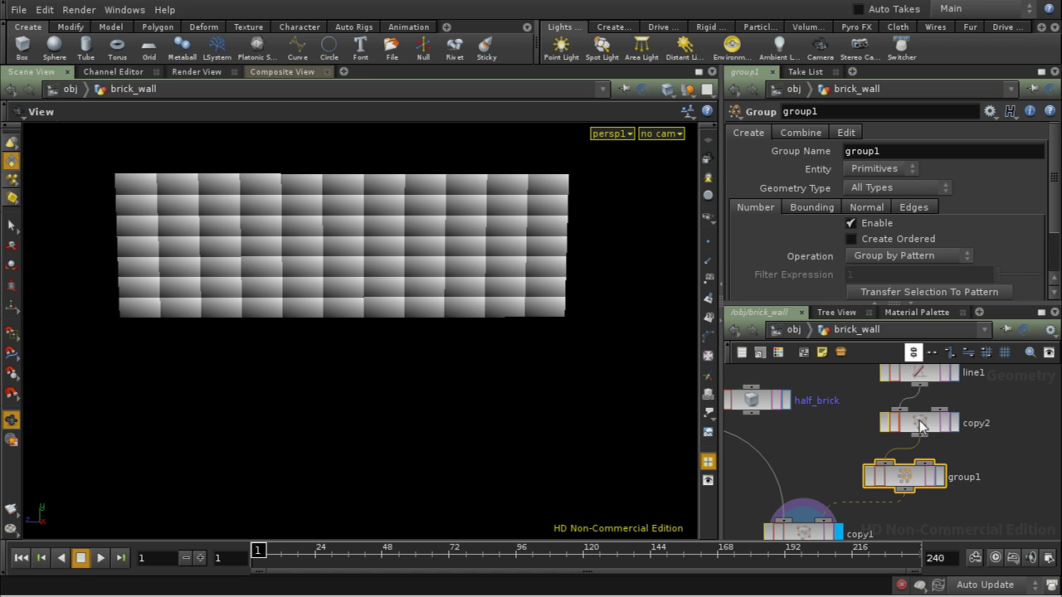
pyautogui.click(919, 423)
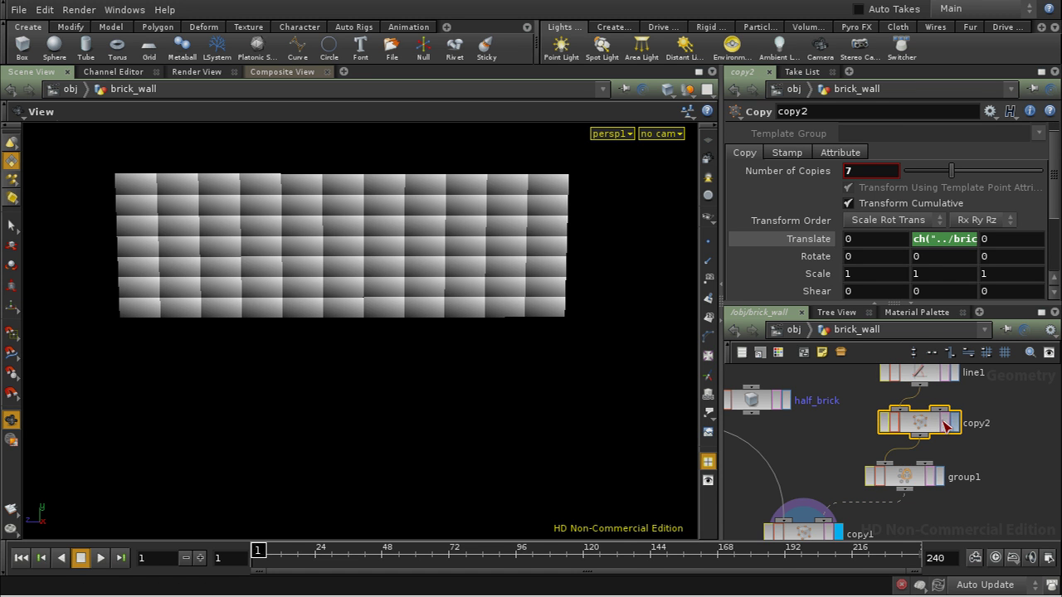
pyautogui.middleClick(925, 428)
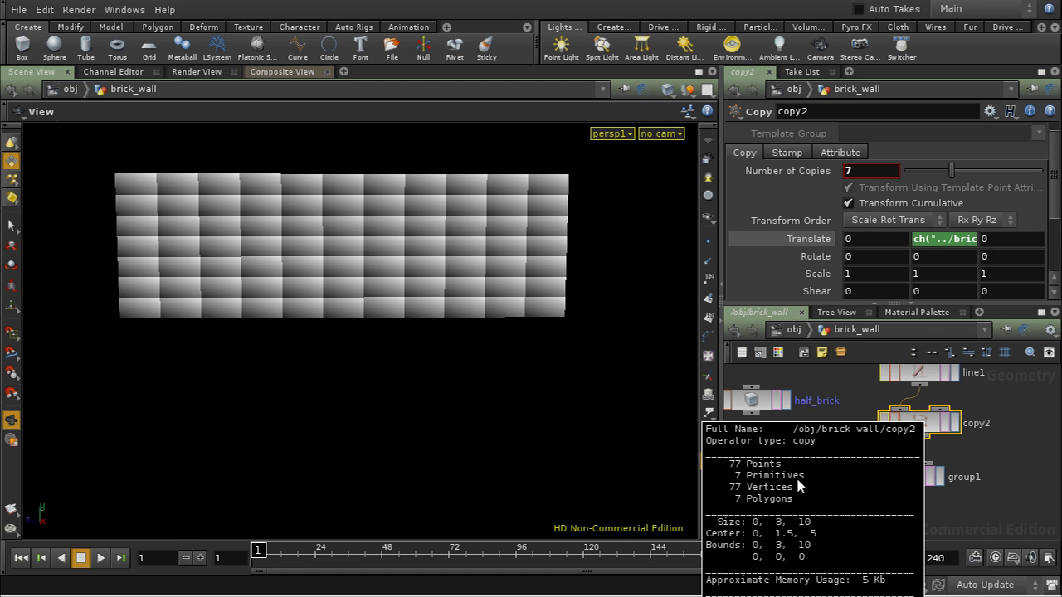
pyautogui.click(741, 481)
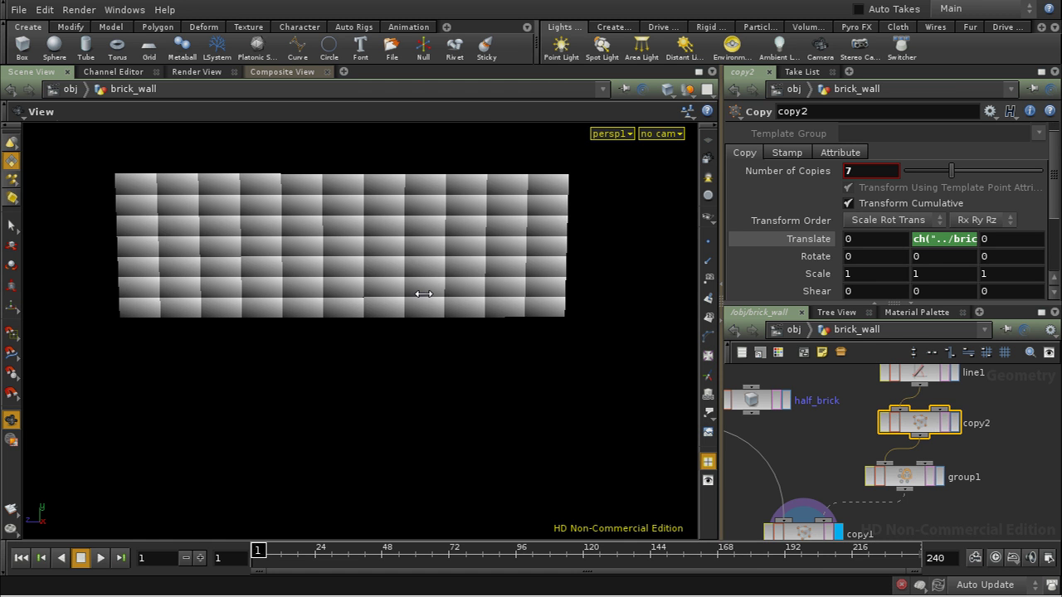
pyautogui.click(913, 482)
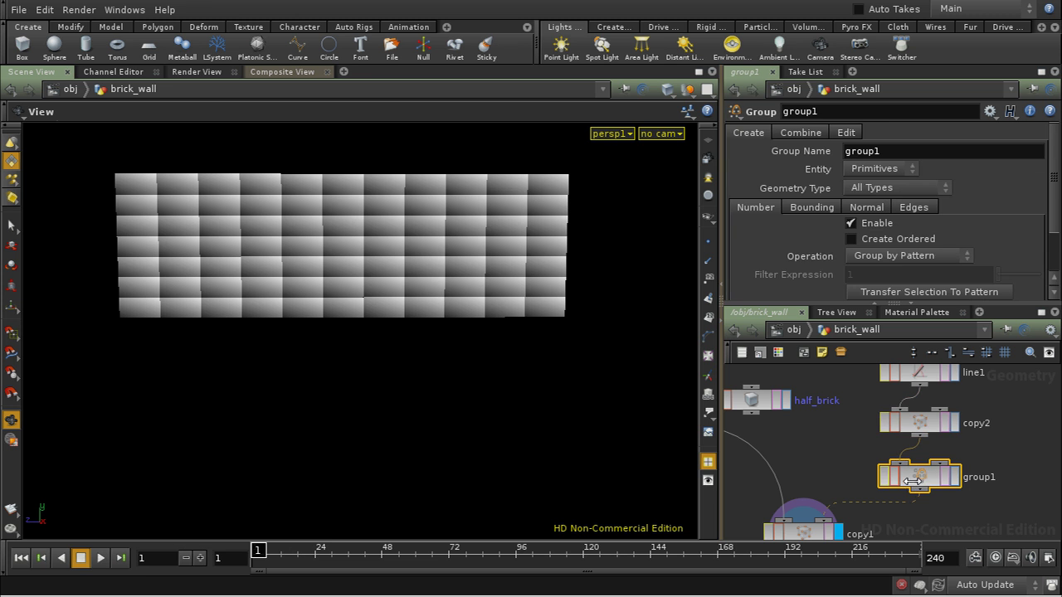
pyautogui.doubleClick(824, 113)
pyautogui.write('alternate_rows')
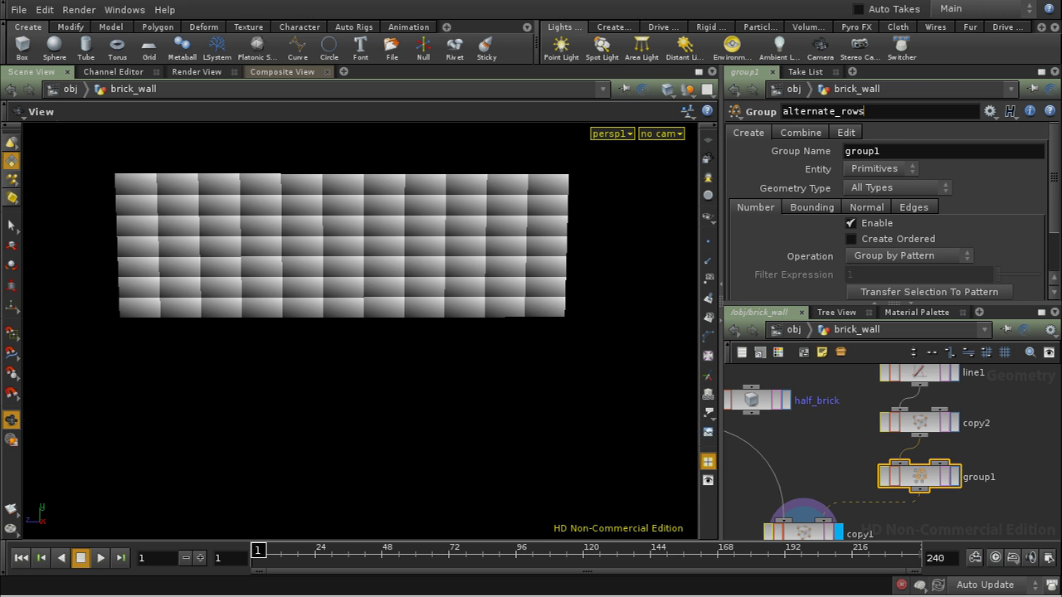
pyautogui.press('Tab')
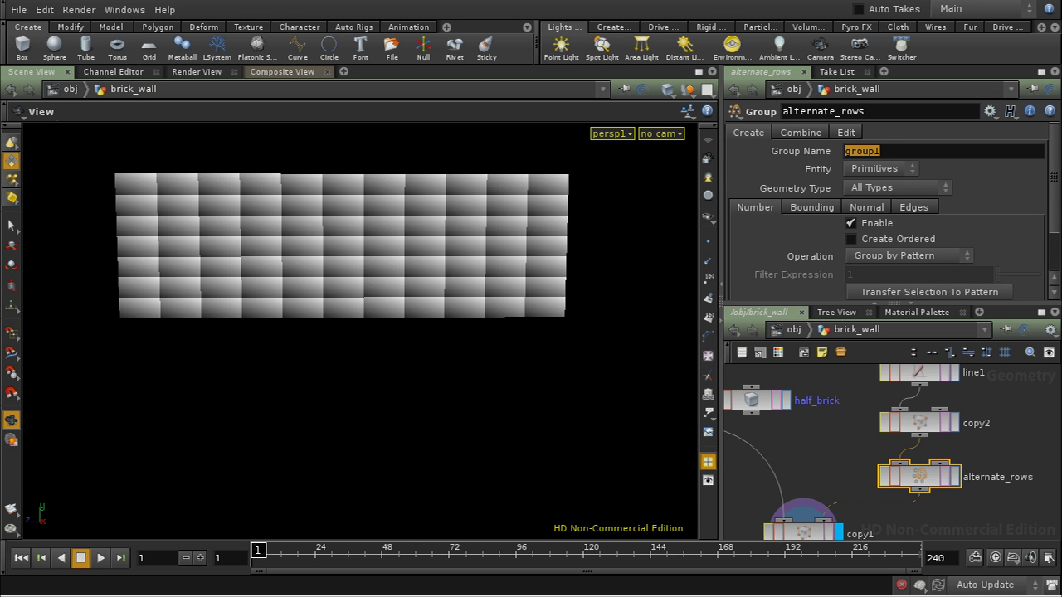
pyautogui.write('$OS')
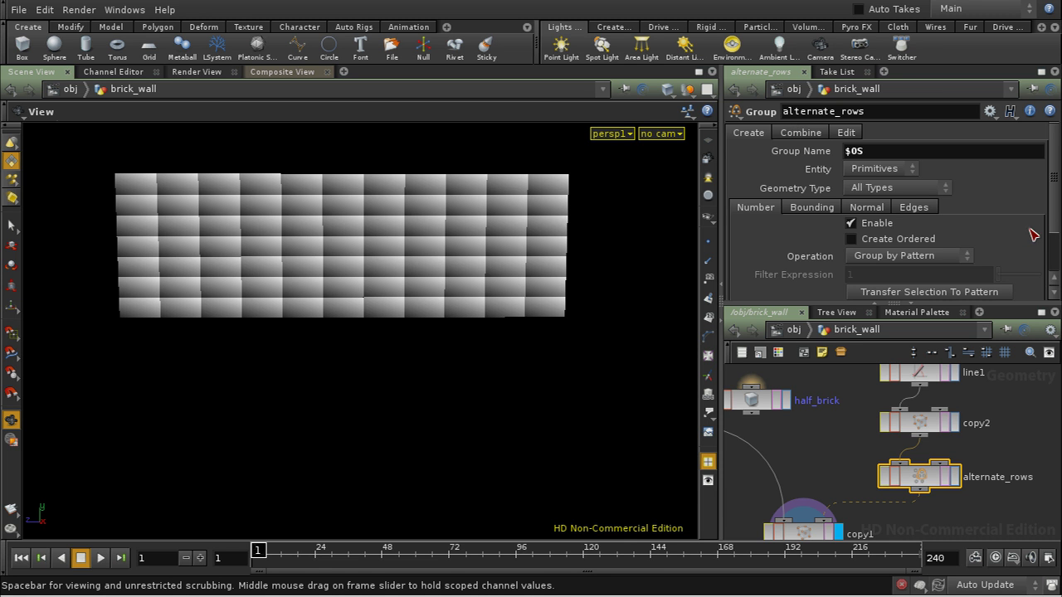
# - Change the Operation of the alternate_rows node to Group by Range
pyautogui.scroll(-3, 1051, 253)
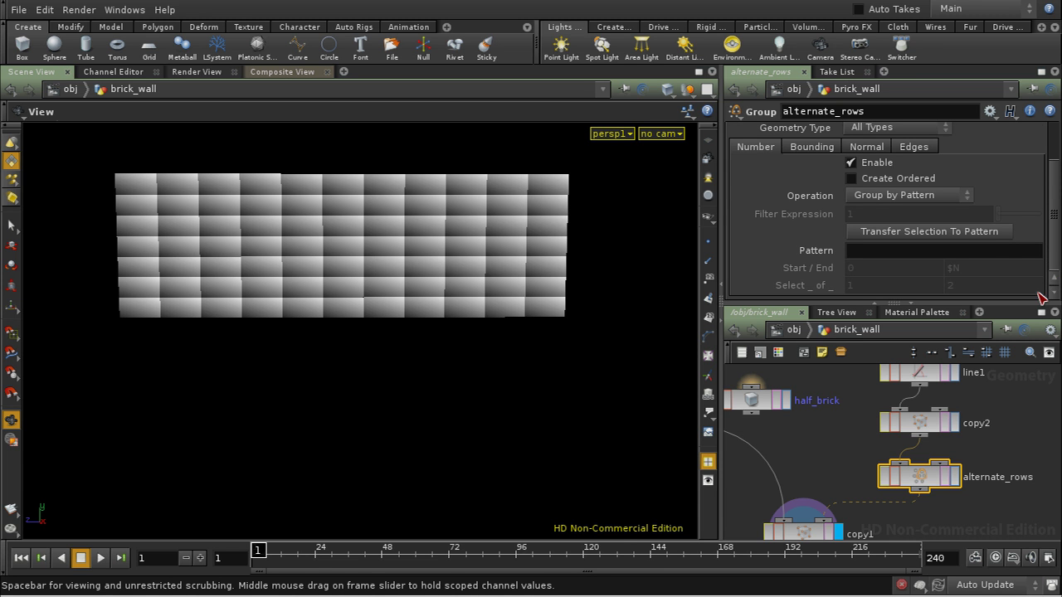
pyautogui.click(966, 198)
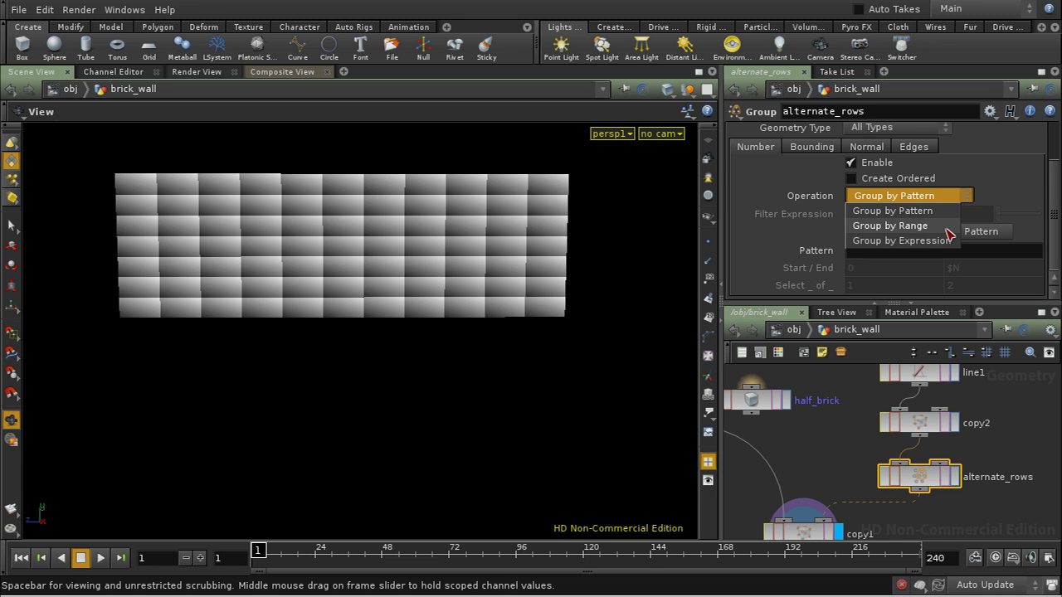
pyautogui.click(946, 227)
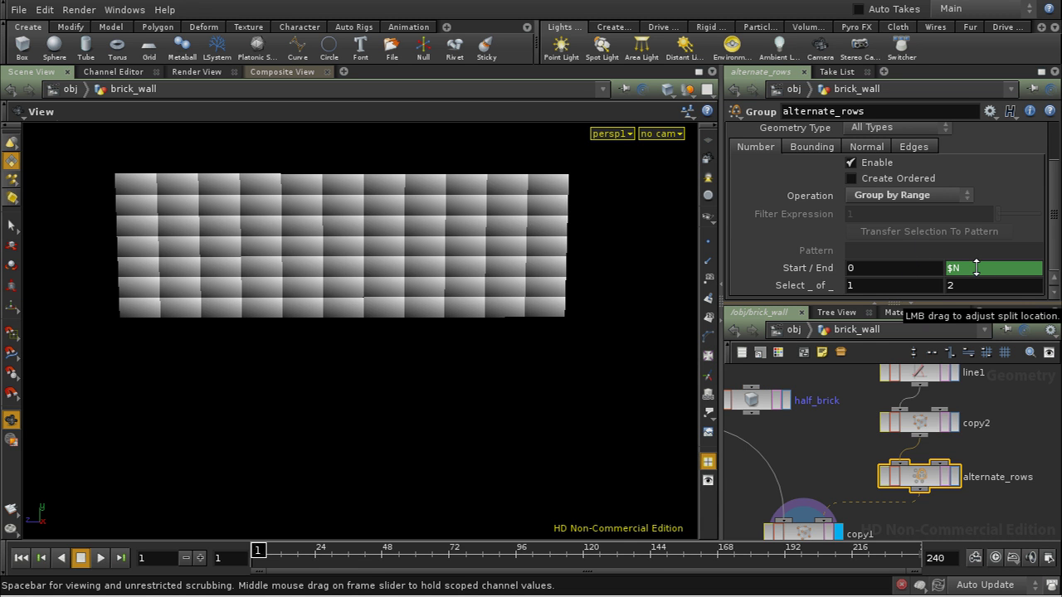
# - Insert a Transform node between alternate_rows and copy1, and restrict its Group to alternate_rows
pyautogui.moveTo(999, 458); pyautogui.dragTo(995, 415, button='middle')
pyautogui.moveTo(803, 503); pyautogui.dragTo(801, 531)
pyautogui.moveTo(939, 500); pyautogui.dragTo(940, 473, button='middle')
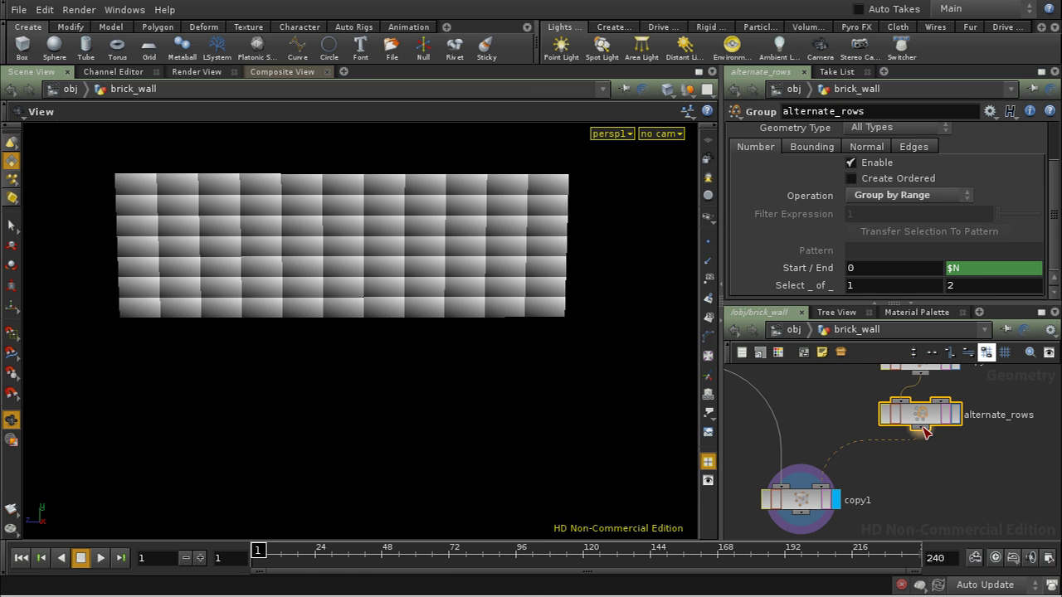
pyautogui.press('Tab')
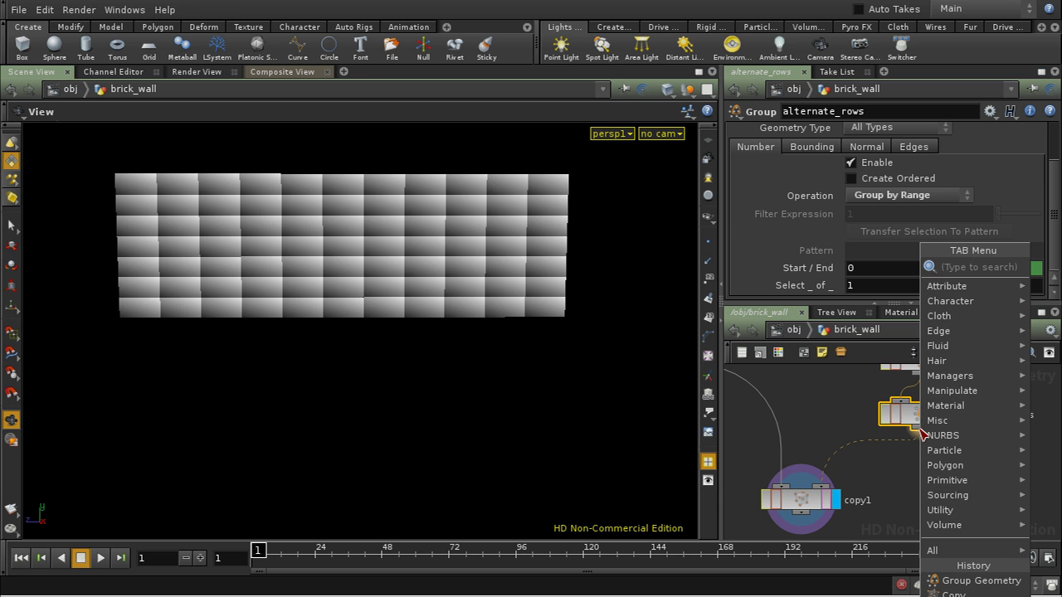
pyautogui.write('Trace')
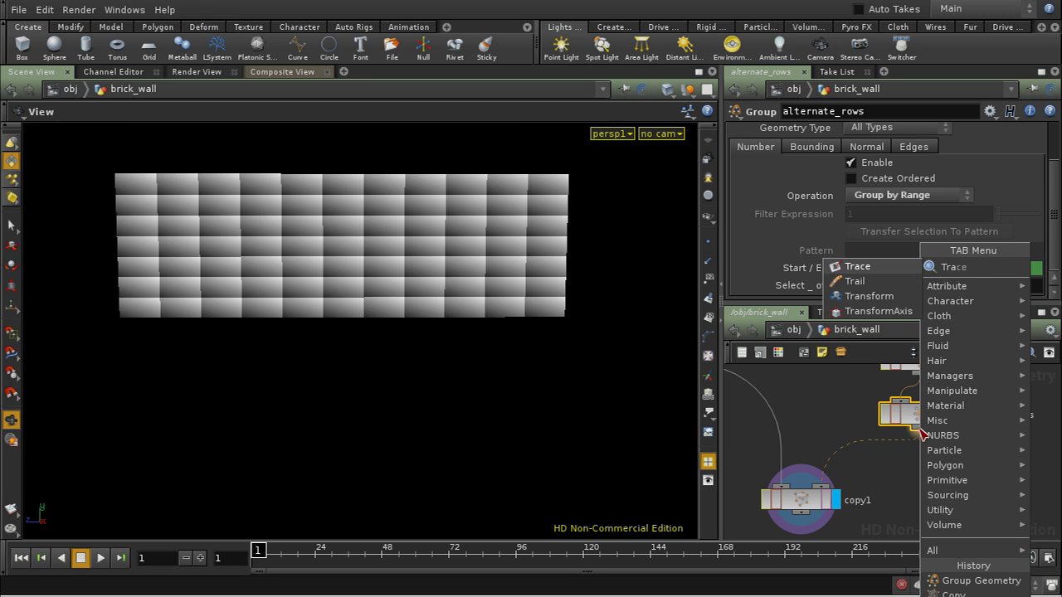
pyautogui.click(868, 300)
pyautogui.click(914, 460)
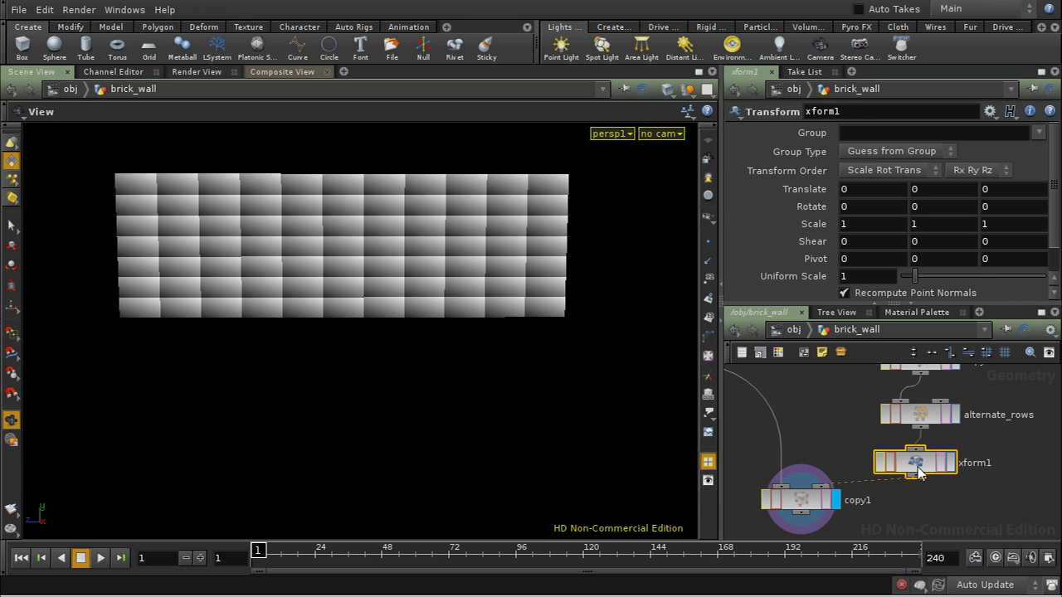
pyautogui.click(1038, 132)
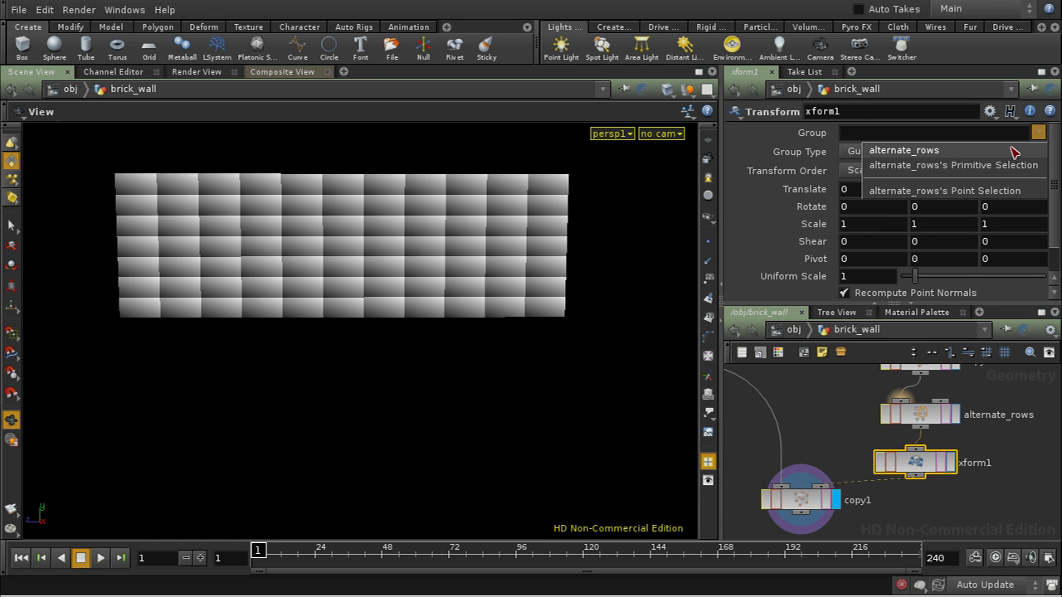
pyautogui.click(1013, 151)
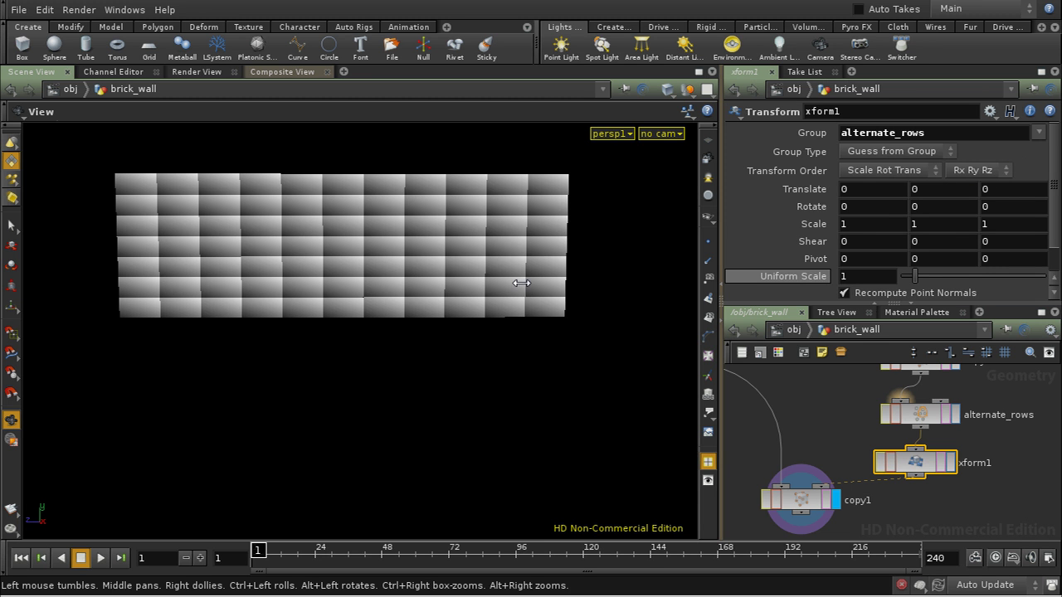
# - Shift the alternate rows about 0.35 units along Z using the Transform handle in the viewport
pyautogui.moveTo(519, 282); pyautogui.dragTo(516, 304)
pyautogui.press('Return')
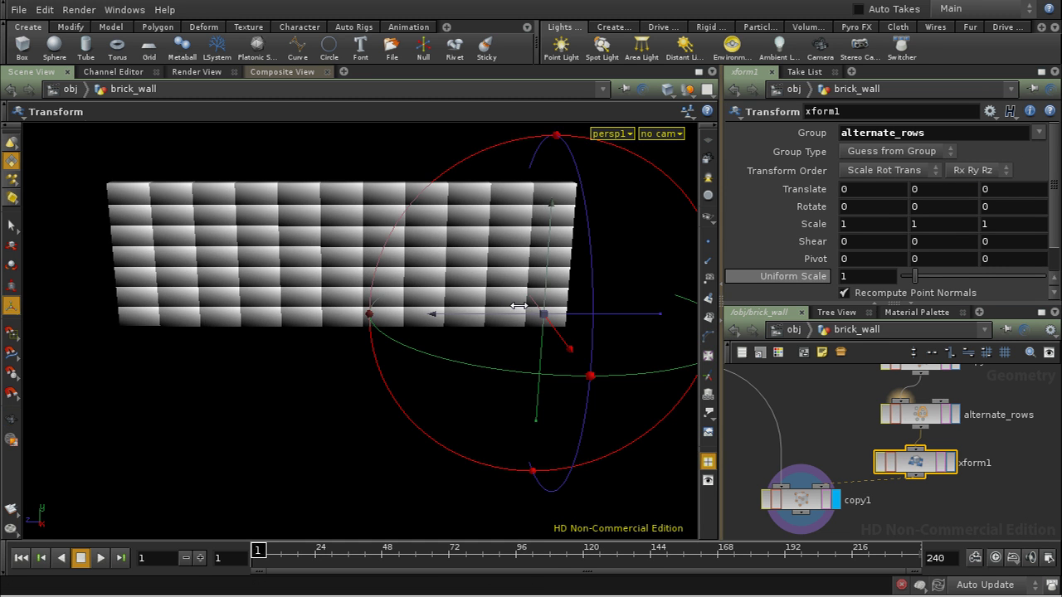
pyautogui.press('y')
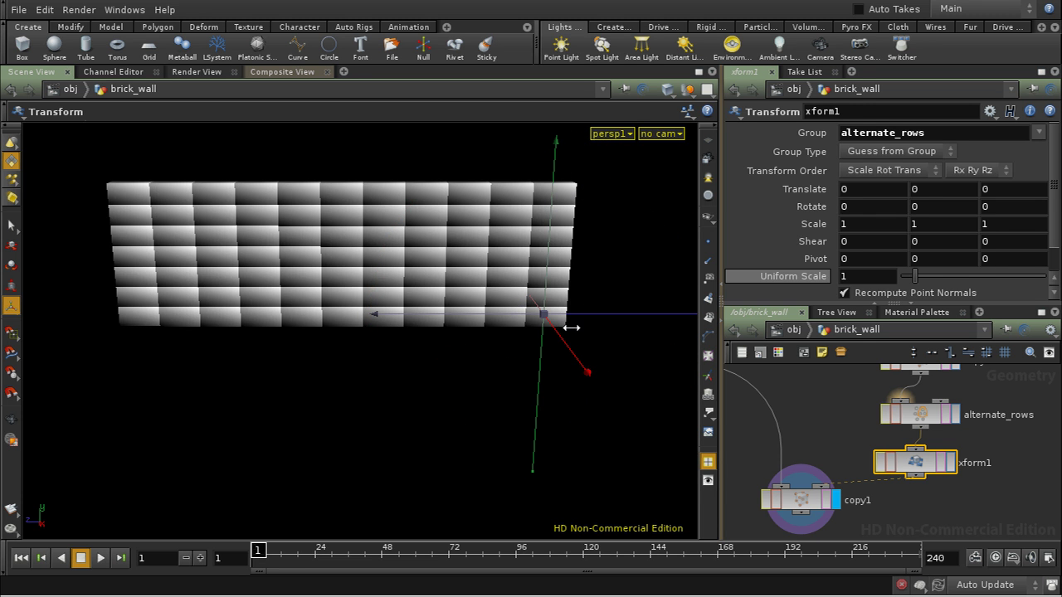
pyautogui.moveTo(605, 313)
pyautogui.mouseDown()
pyautogui.moveTo(517, 313)
pyautogui.moveTo(621, 313)
pyautogui.moveTo(583, 317)
pyautogui.moveTo(617, 318)
pyautogui.moveTo(590, 327)
pyautogui.mouseUp()
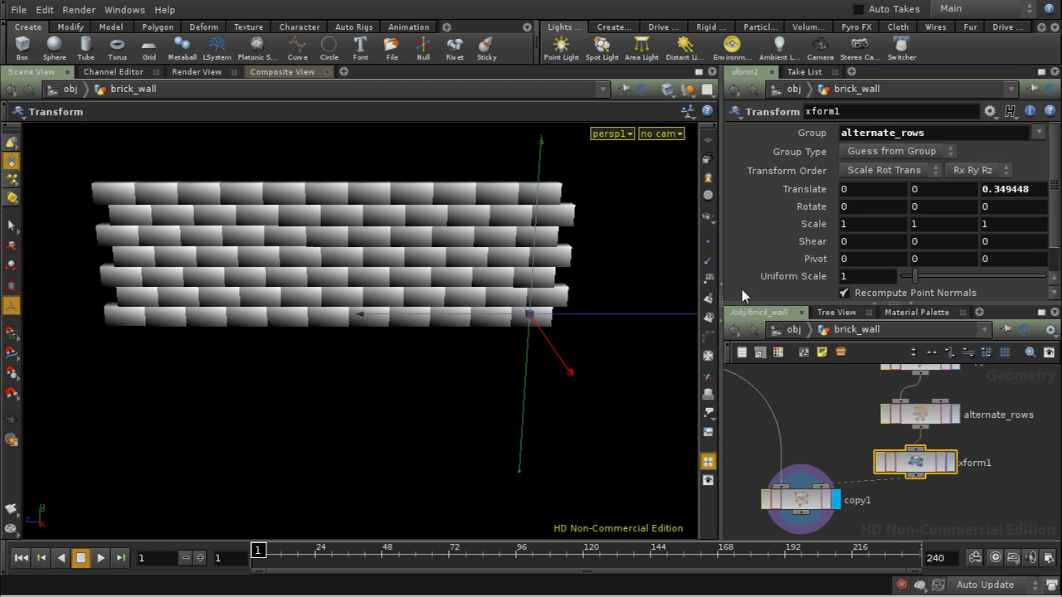
pyautogui.click(986, 352)
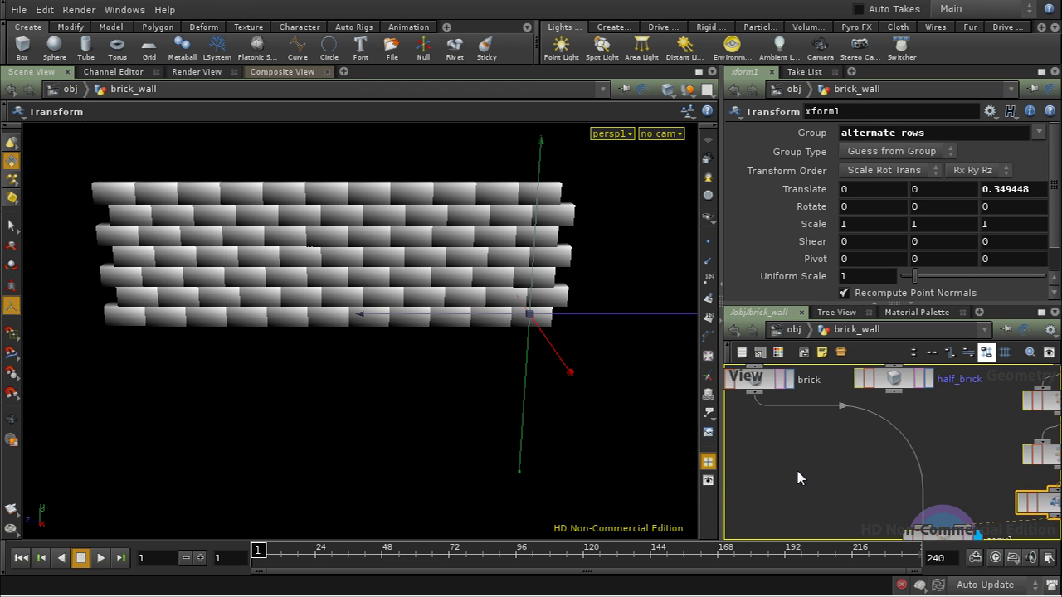
# - Link the Z translation of xform1 to the Z size of the brick box with a relative channel reference
pyautogui.click(809, 419)
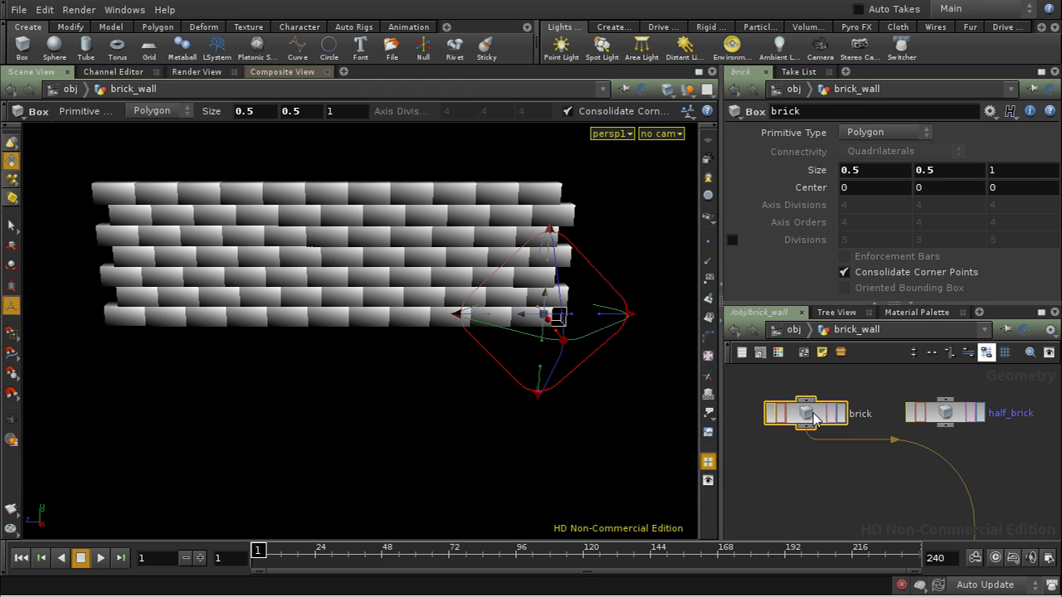
pyautogui.rightClick(1033, 176)
pyautogui.click(948, 238)
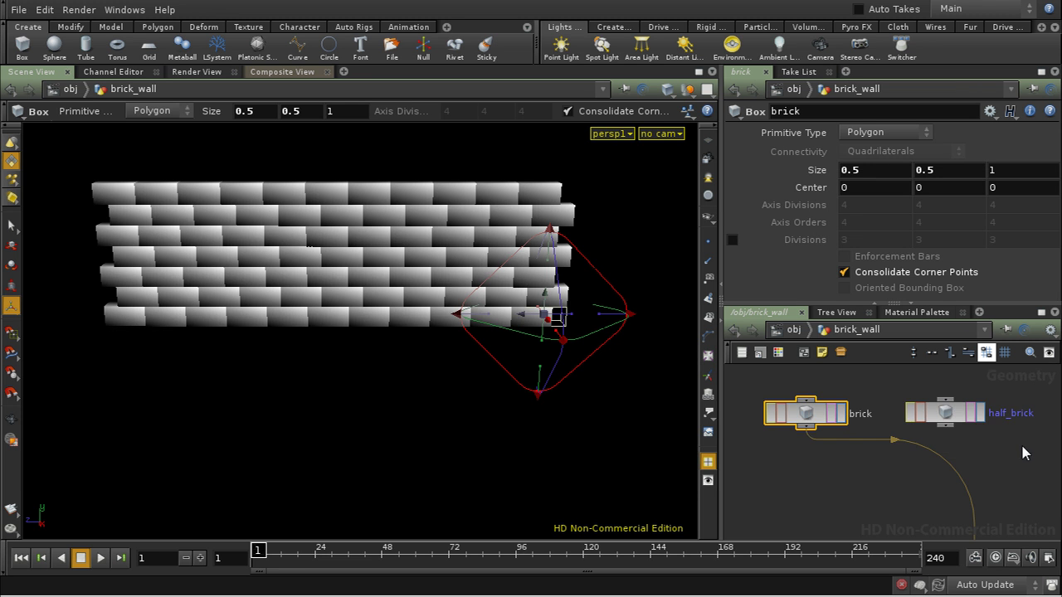
pyautogui.moveTo(870, 490); pyautogui.dragTo(829, 382, button='middle')
pyautogui.moveTo(998, 496); pyautogui.dragTo(987, 481, button='middle')
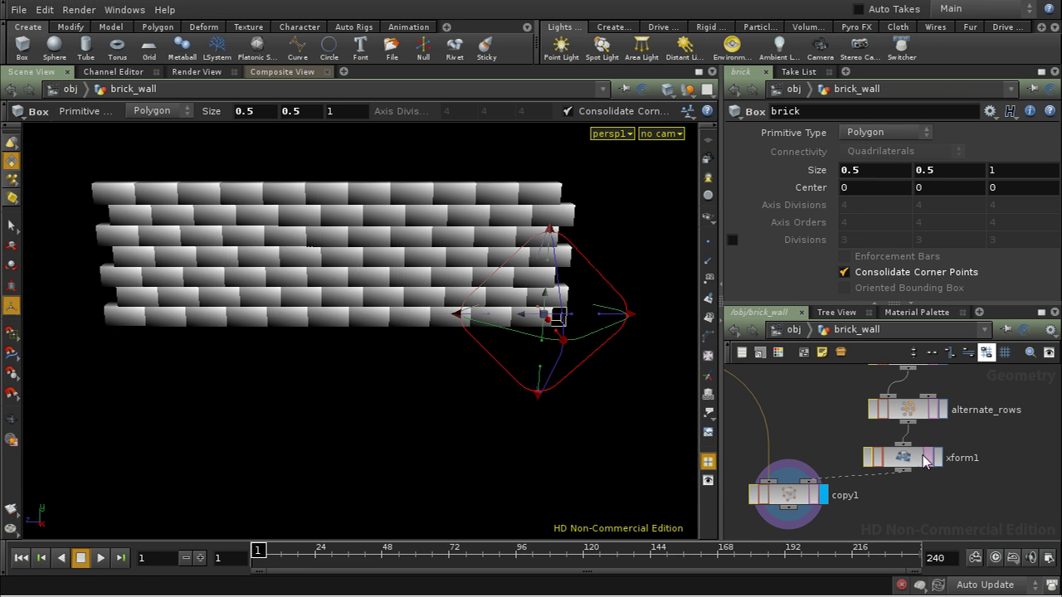
pyautogui.click(904, 462)
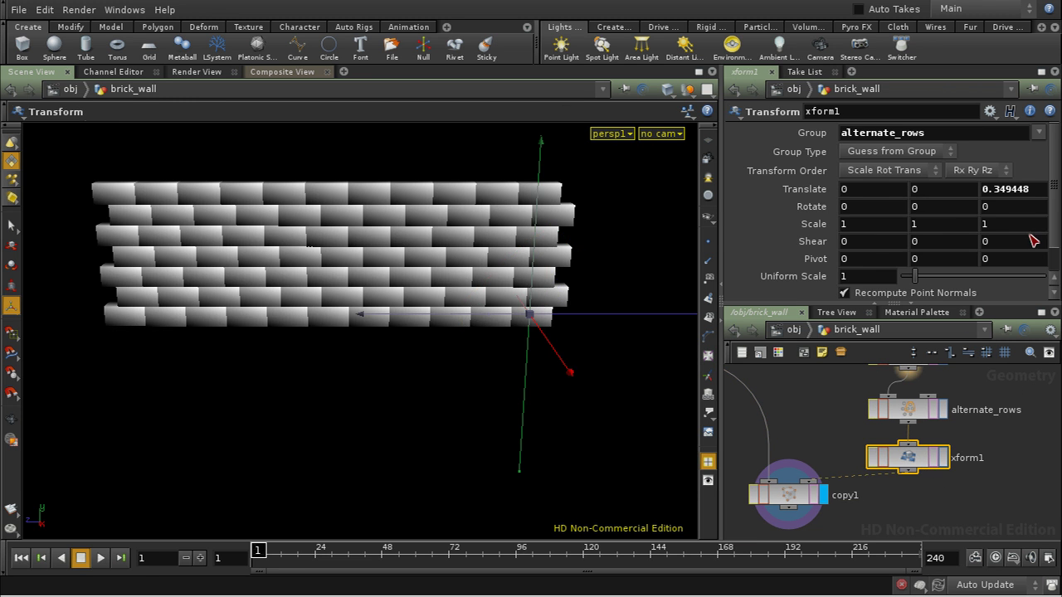
pyautogui.rightClick(1021, 191)
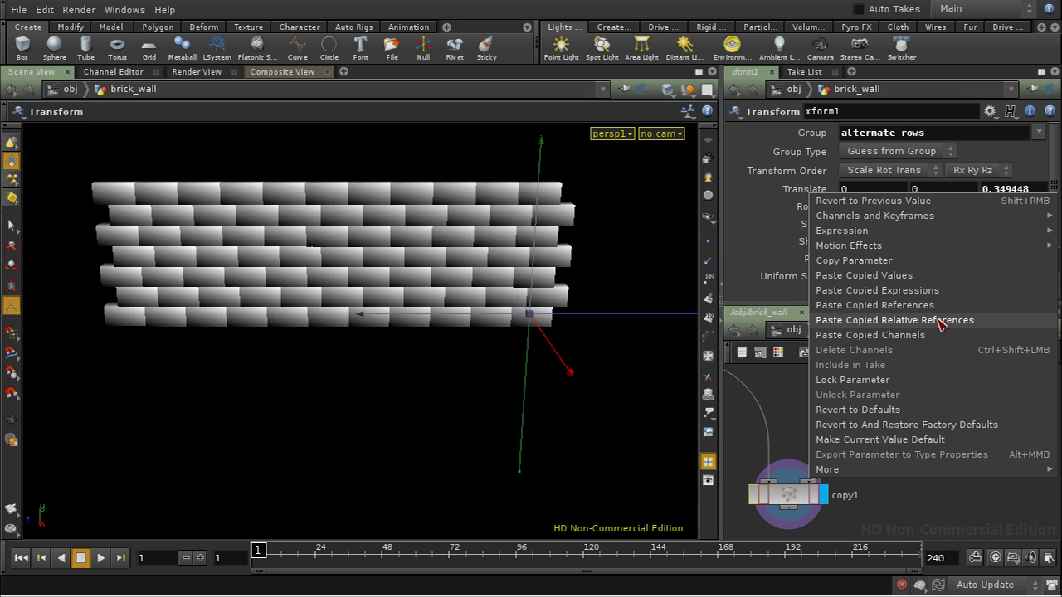
pyautogui.click(942, 322)
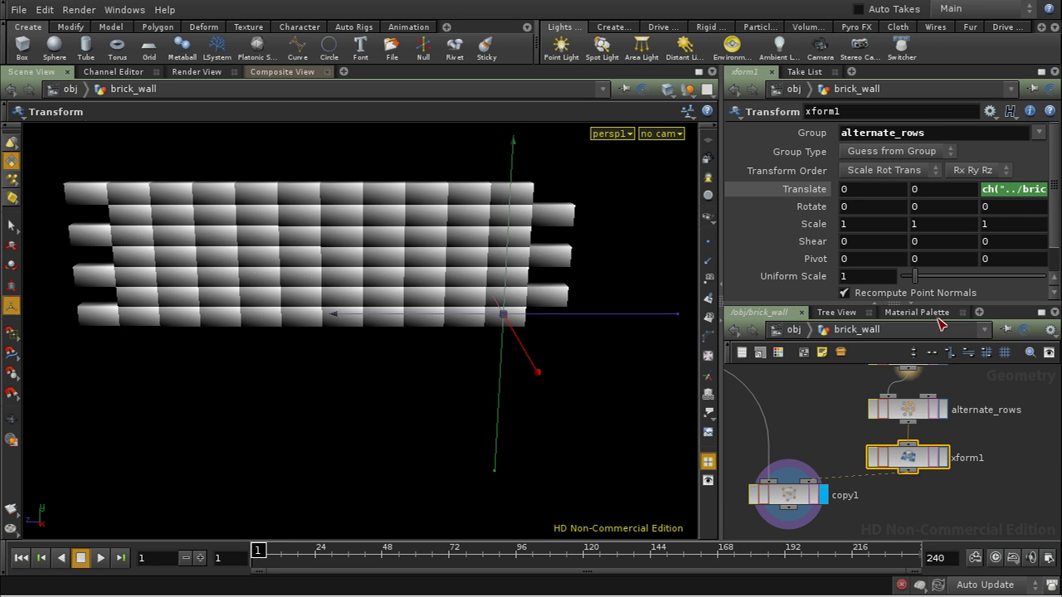
# - Change xform1's Z translation expression to ch("../brick/sizez") * 0.5, and select the copy1 node
pyautogui.click(1041, 71)
pyautogui.click(870, 195)
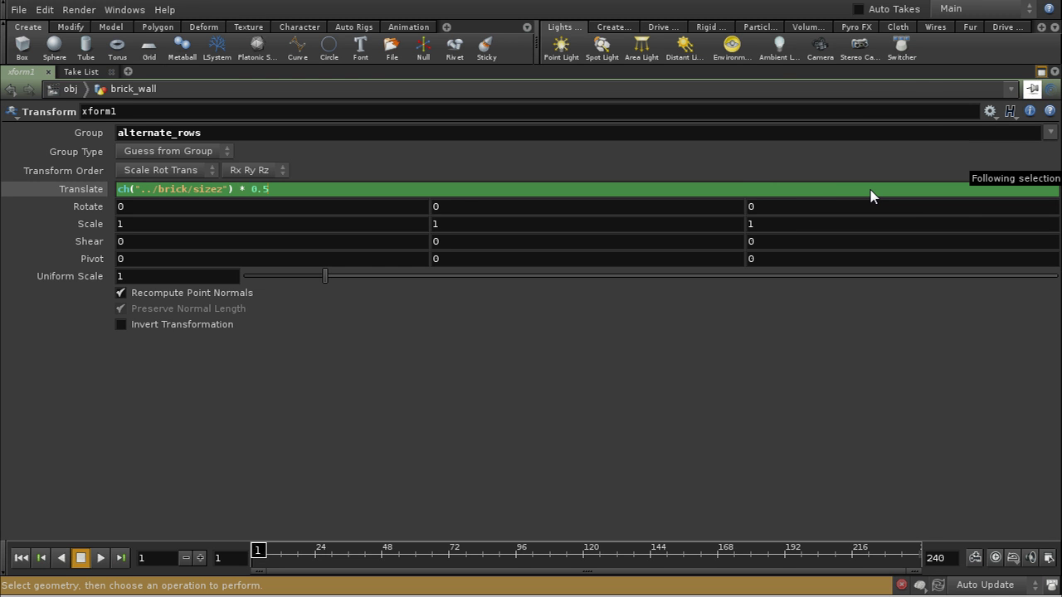
pyautogui.press('Return')
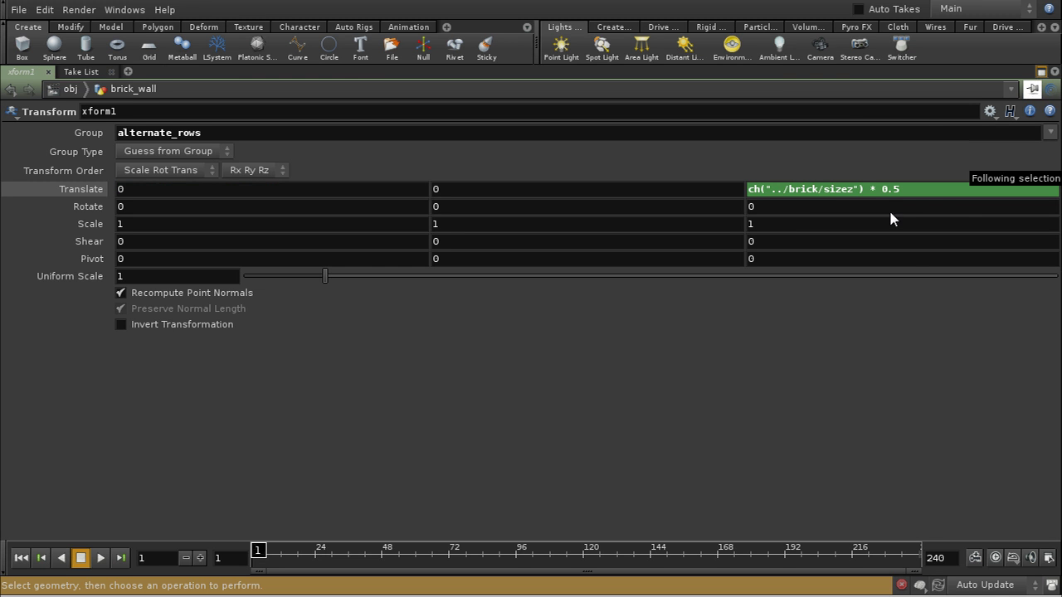
pyautogui.click(1042, 71)
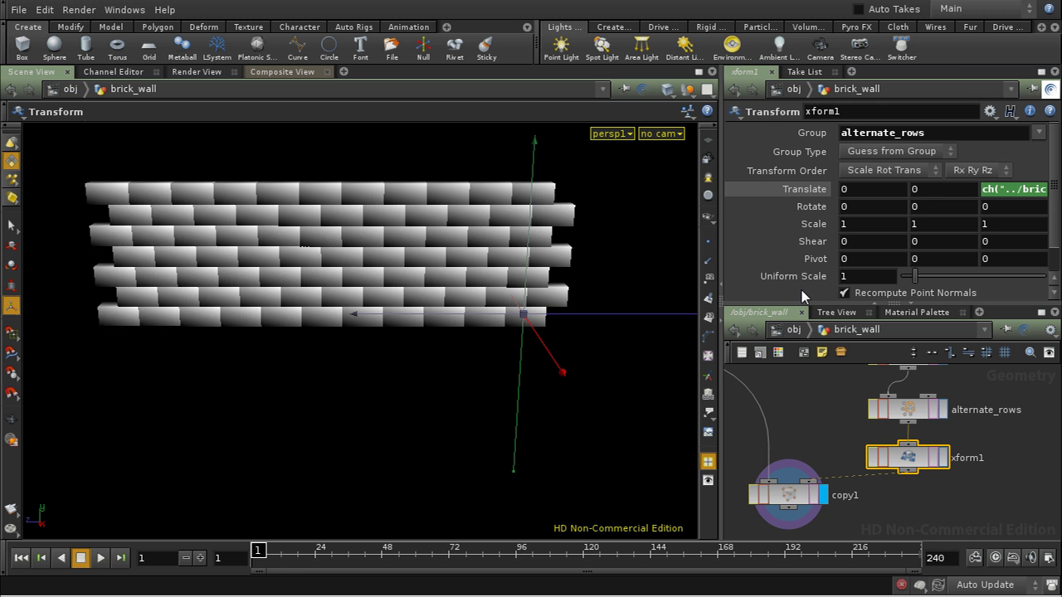
pyautogui.click(787, 496)
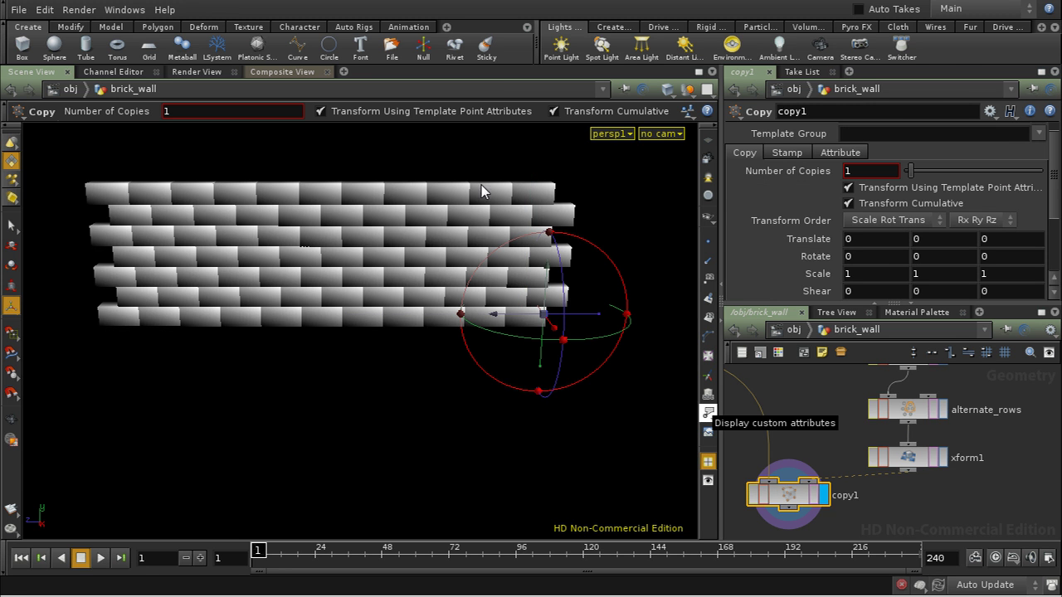